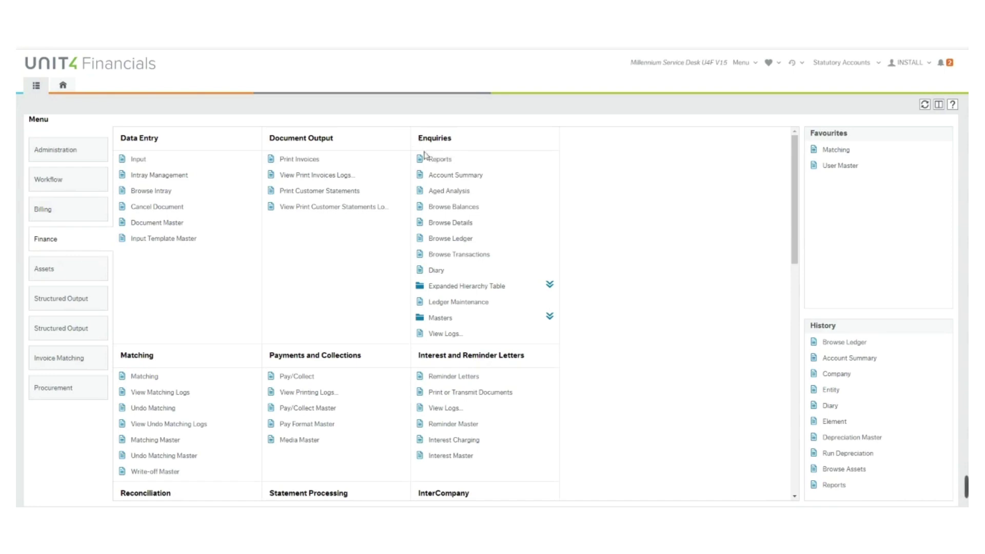
- Open Browse Ledger and list the customer aged transactions for the ledger code CUSTOMERS
{"action": "left_click", "coordinate": [446, 240]}
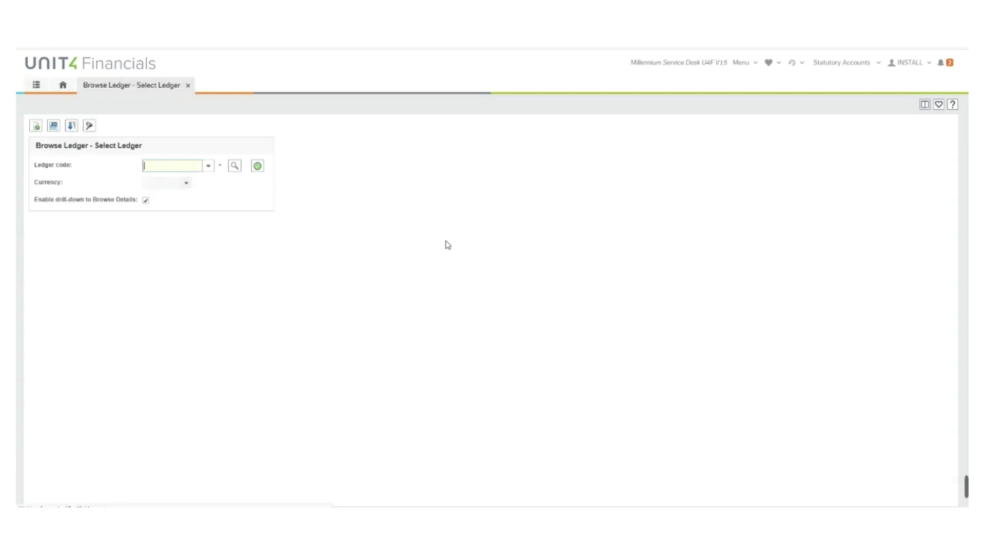
{"action": "left_click", "coordinate": [209, 167]}
{"action": "left_click", "coordinate": [198, 178]}
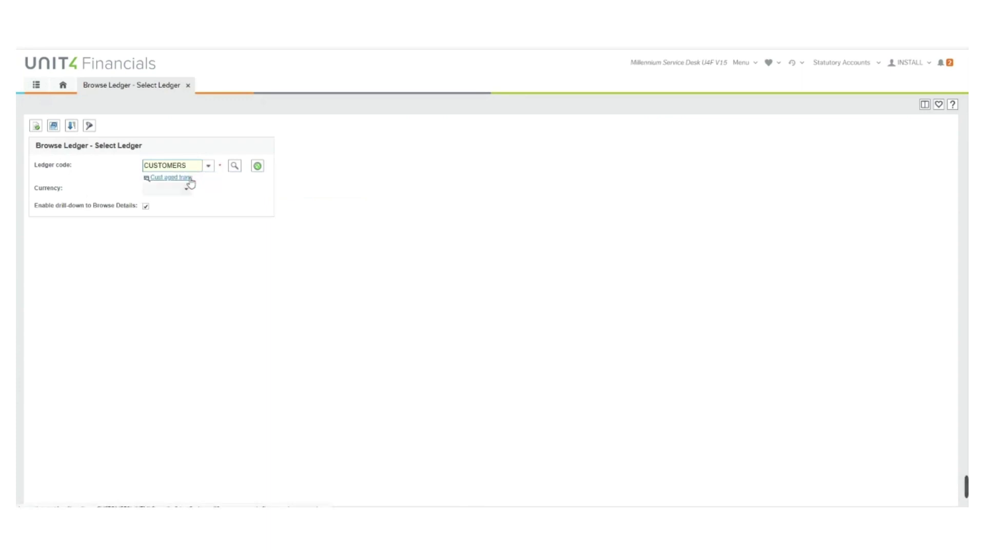
{"action": "left_click", "coordinate": [36, 127]}
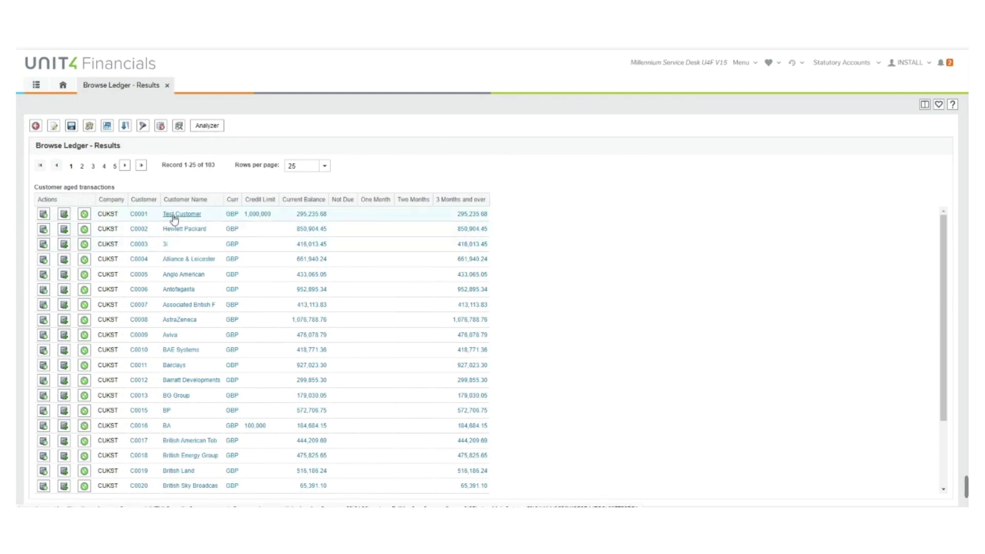
- Start a new diary event from Test Customer's ledger row and set the required task to Phone Customer
{"action": "left_click", "coordinate": [84, 214]}
{"action": "left_click", "coordinate": [65, 214]}
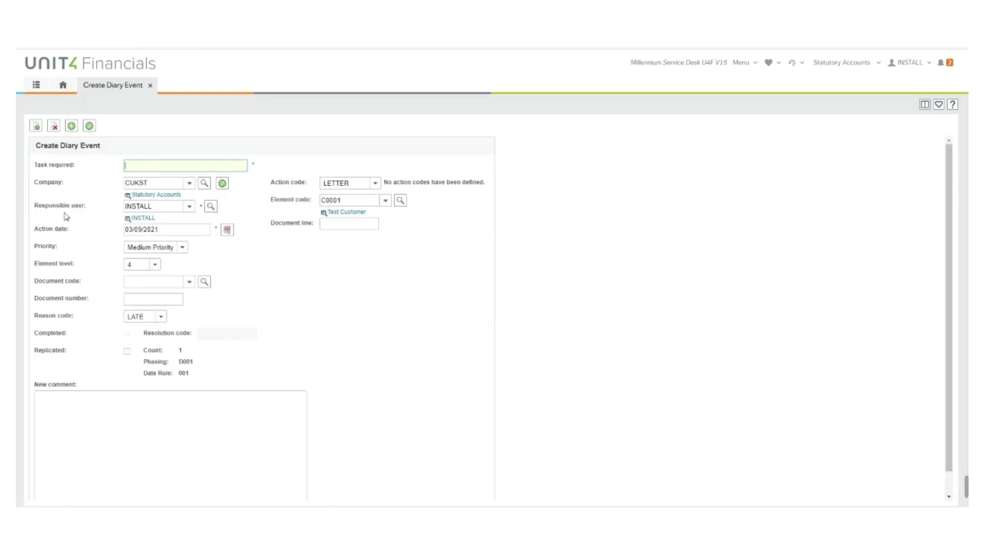
{"action": "left_click", "coordinate": [143, 166]}
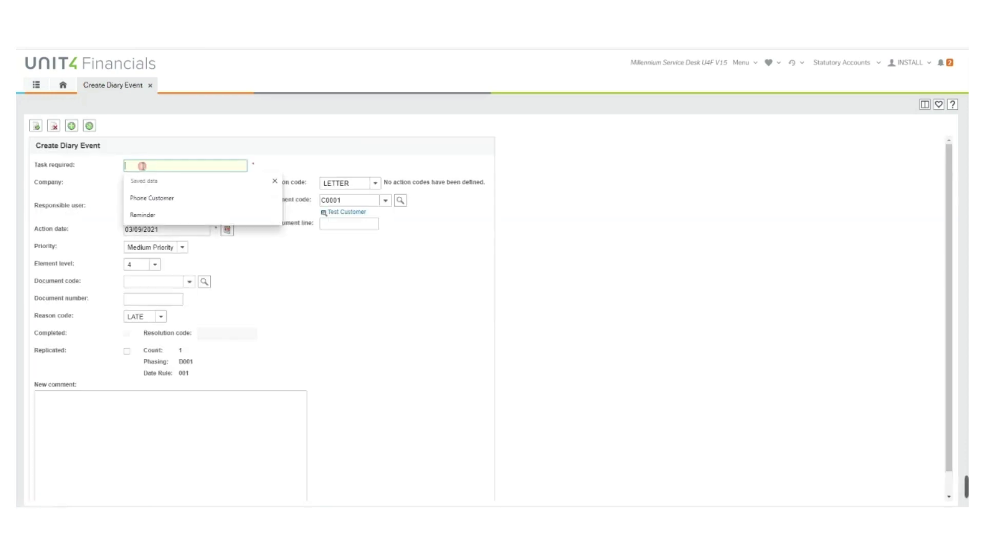
{"action": "left_click", "coordinate": [150, 199]}
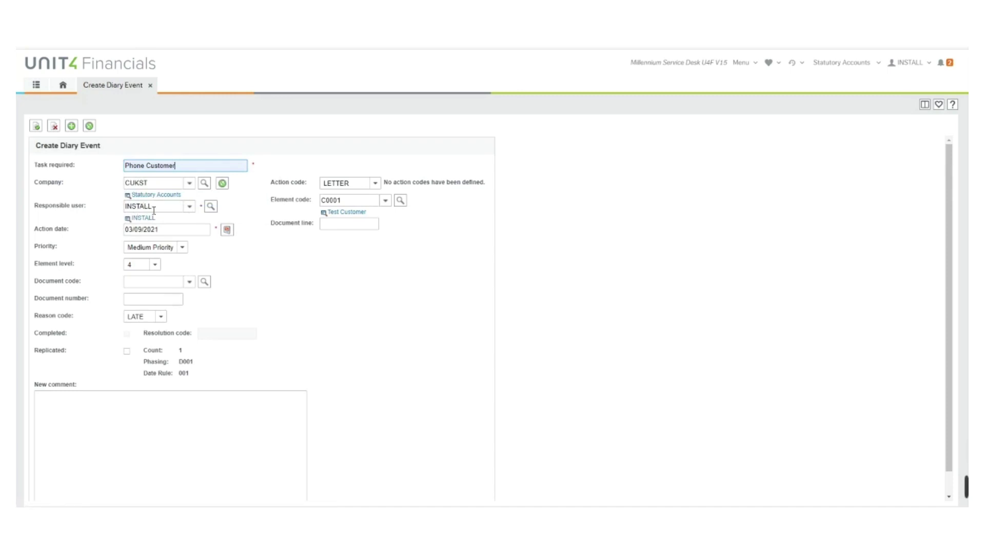
- Set the diary event's action date to 10/09/2021 and its action code to TELEPHONE
{"action": "left_click", "coordinate": [190, 209]}
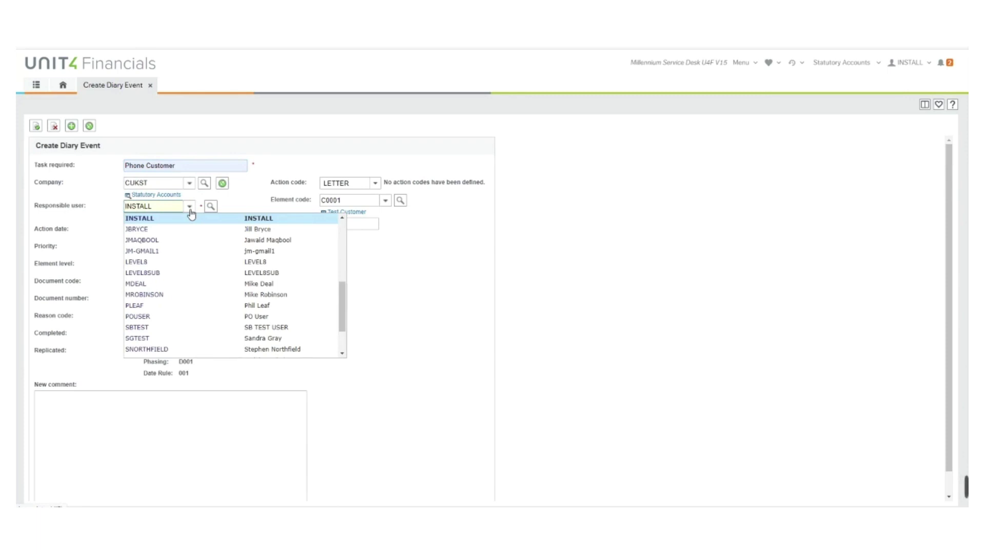
{"action": "left_click", "coordinate": [368, 276]}
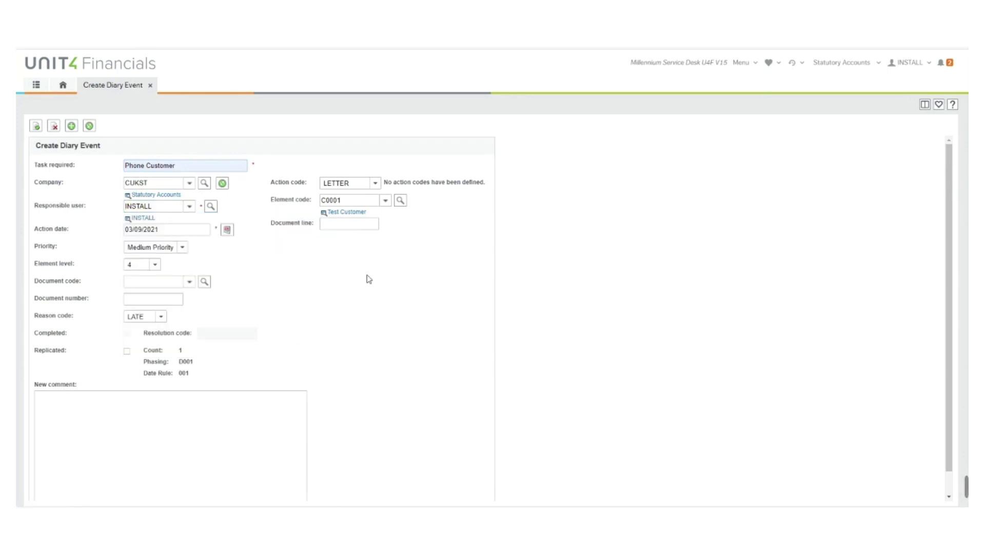
{"action": "left_click", "coordinate": [227, 229]}
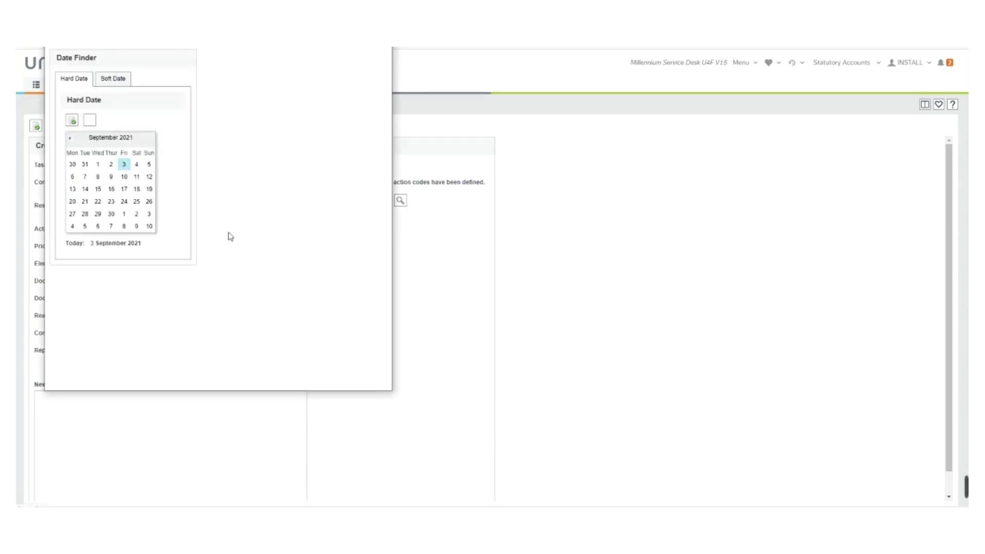
{"action": "left_click", "coordinate": [124, 178]}
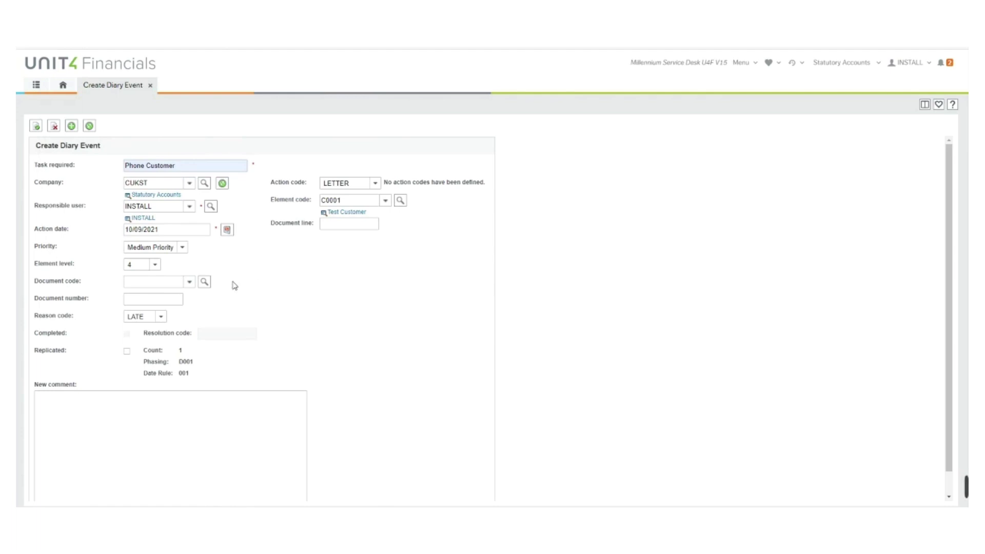
{"action": "left_click", "coordinate": [375, 183]}
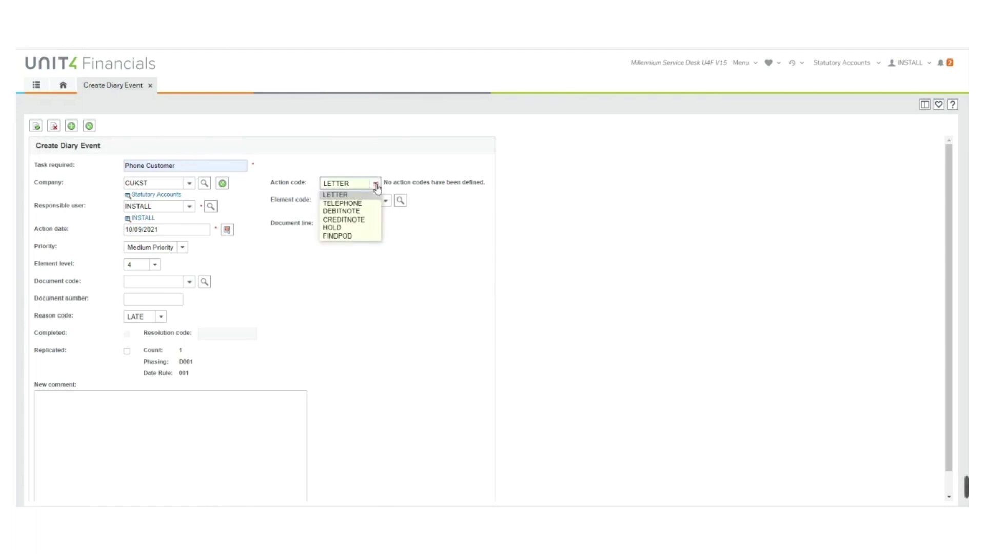
{"action": "left_click", "coordinate": [343, 204]}
- Enter the comment "phone customer for payment" and save the diary event
{"action": "left_click", "coordinate": [77, 395]}
{"action": "type", "text": "phone customer for pa"}
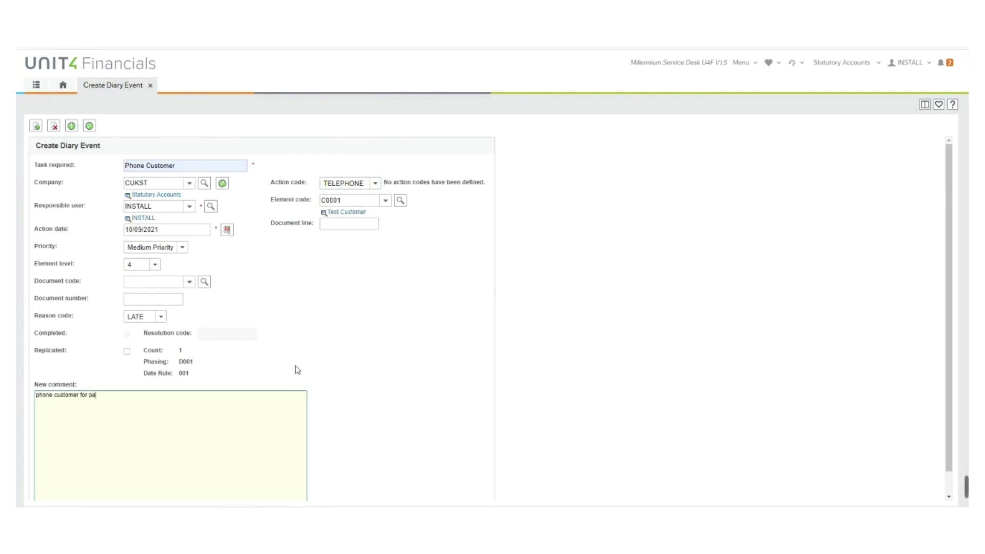
{"action": "type", "text": "yment"}
{"action": "left_click", "coordinate": [36, 127]}
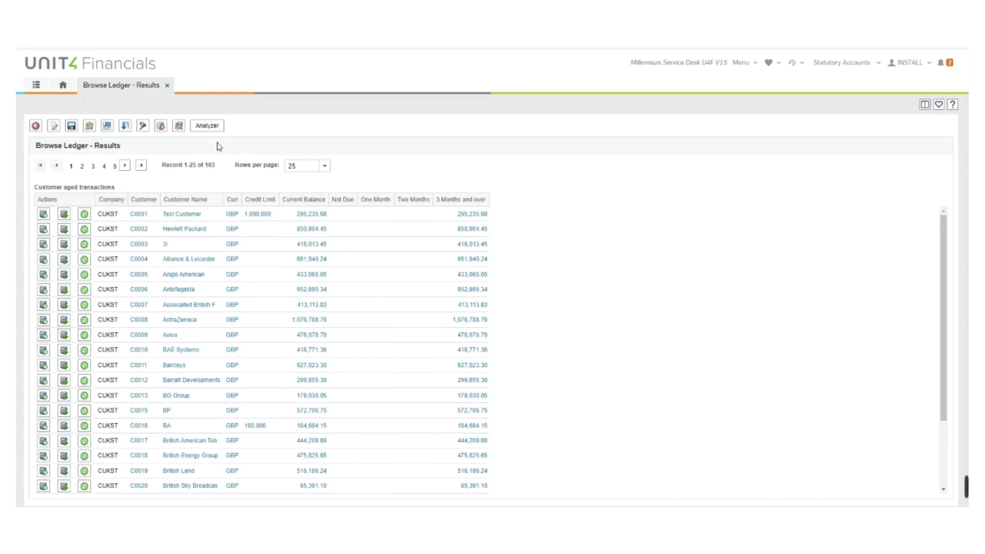
- Drill into Test Customer's 3 Months and over balance and add a diary entry with the task Reminder for the SINGBPB invoice dated 01/03/2010
{"action": "left_click", "coordinate": [472, 216]}
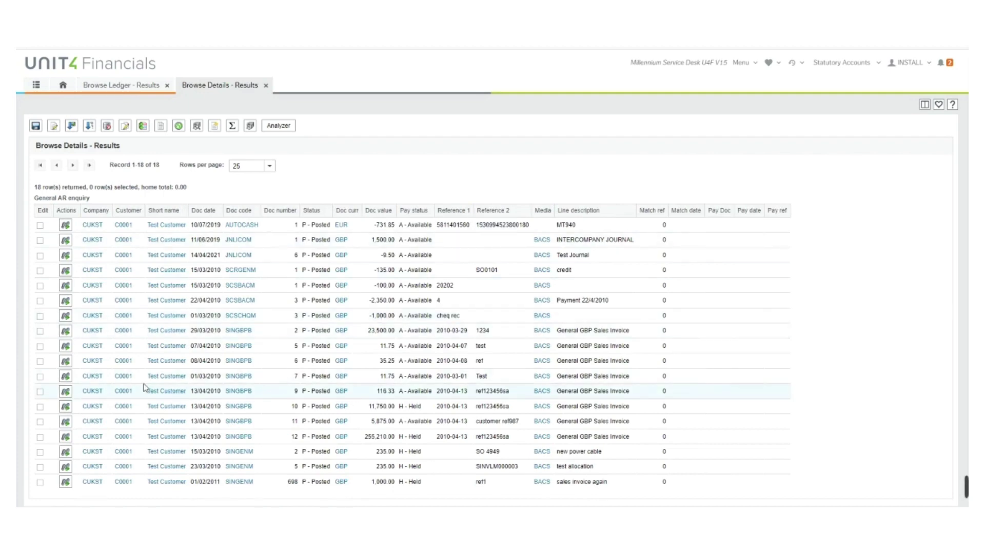
{"action": "left_click", "coordinate": [70, 379]}
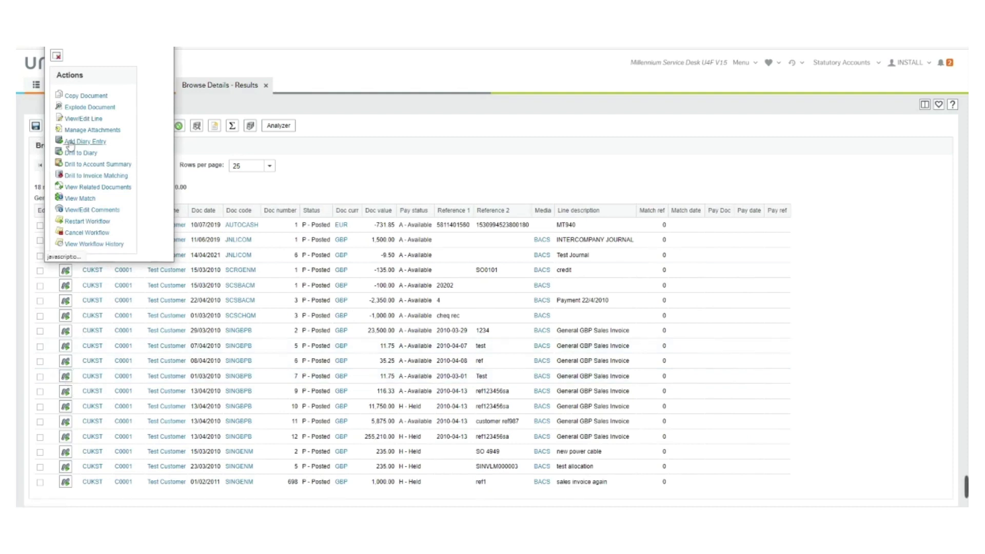
{"action": "left_click", "coordinate": [75, 143]}
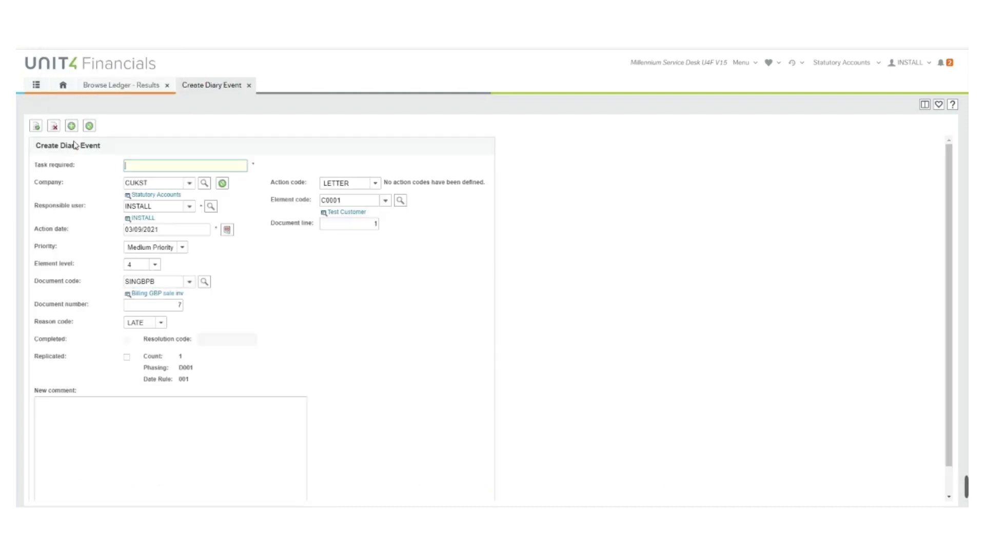
{"action": "left_click", "coordinate": [151, 164]}
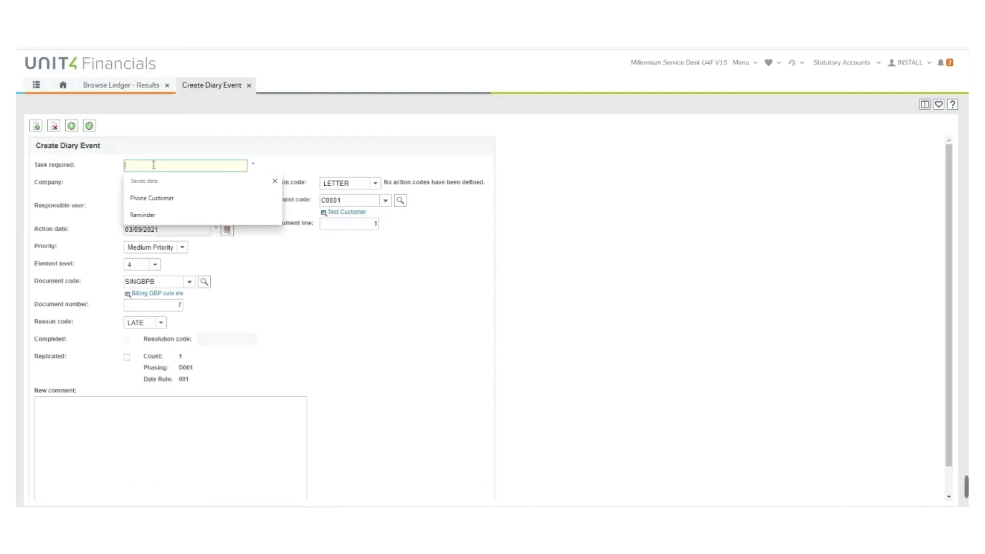
{"action": "left_click", "coordinate": [155, 215]}
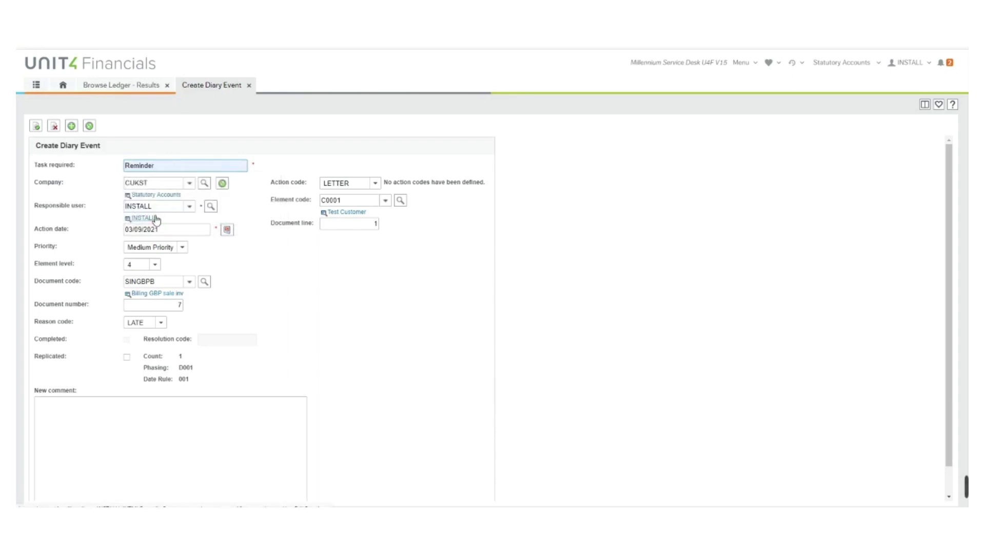
- Set the reminder's action date to 17/09/2021 and replicate the event with count 2, phasing D001 and date rule 001
{"action": "left_click", "coordinate": [225, 232]}
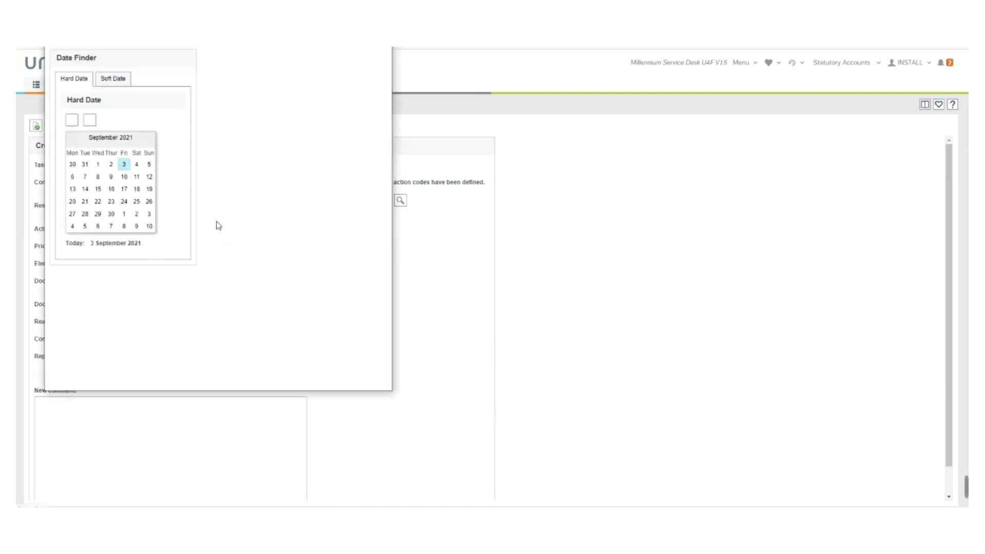
{"action": "left_click", "coordinate": [124, 189]}
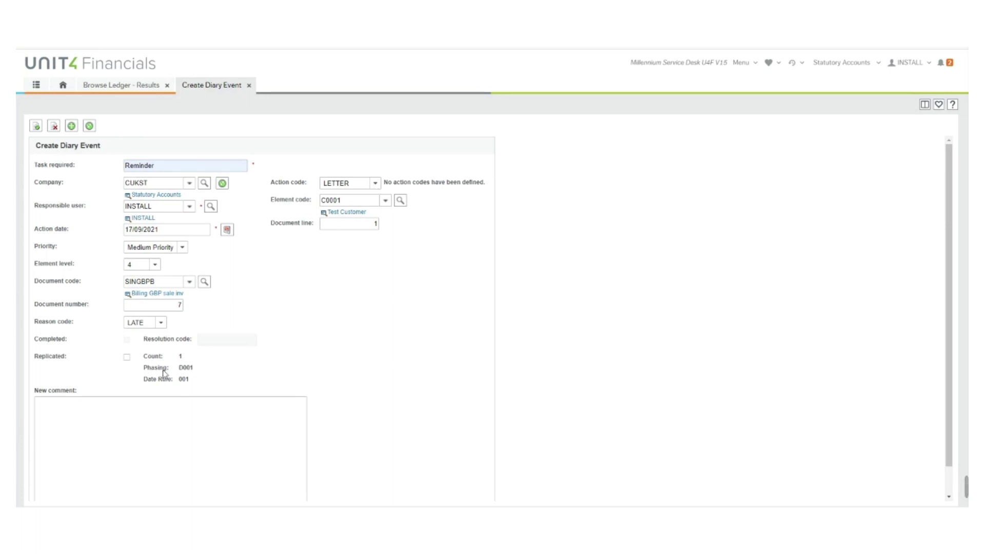
{"action": "left_click", "coordinate": [128, 358]}
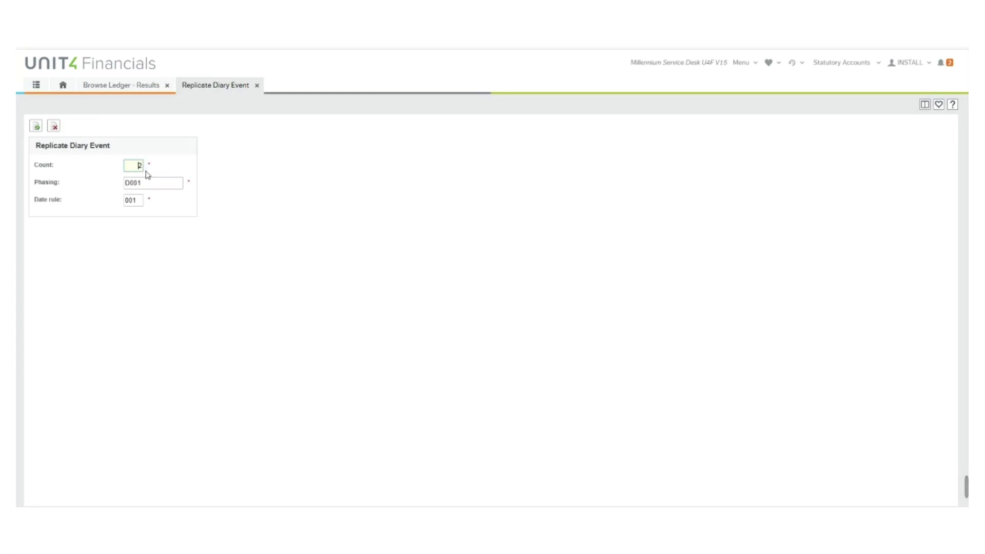
{"action": "left_click", "coordinate": [36, 125]}
- Enter the comment "chase for payment" and save the reminder diary event
{"action": "left_click", "coordinate": [52, 405]}
{"action": "type", "text": "chase for payment"}
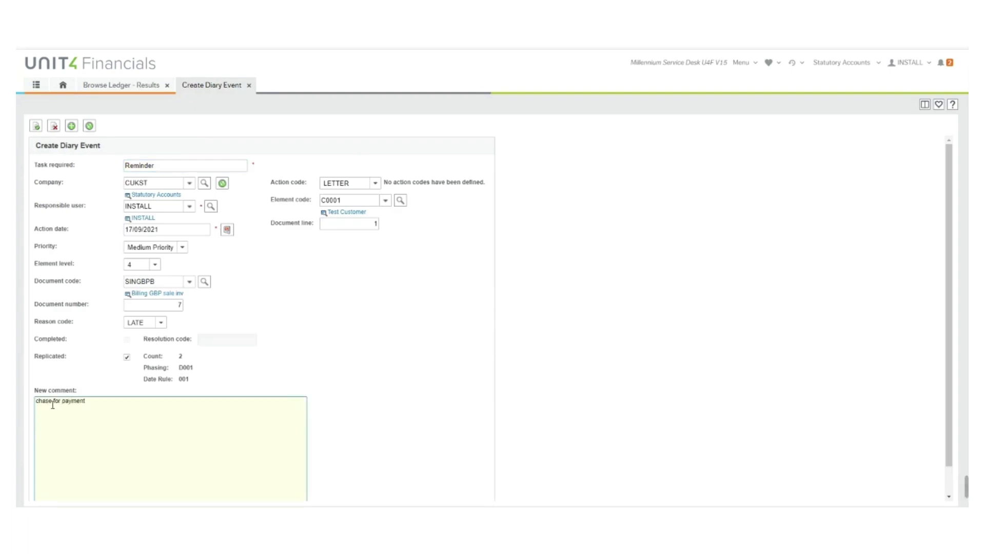
{"action": "left_click", "coordinate": [36, 126]}
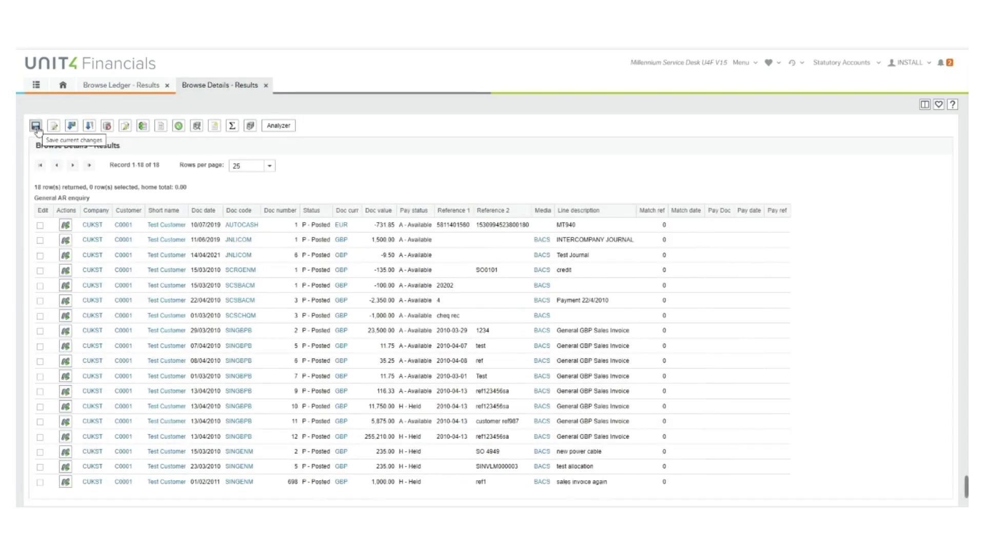
- Review Test Customer's diary from the ledger results, closing the diary and the transaction details when done
{"action": "left_click", "coordinate": [111, 86]}
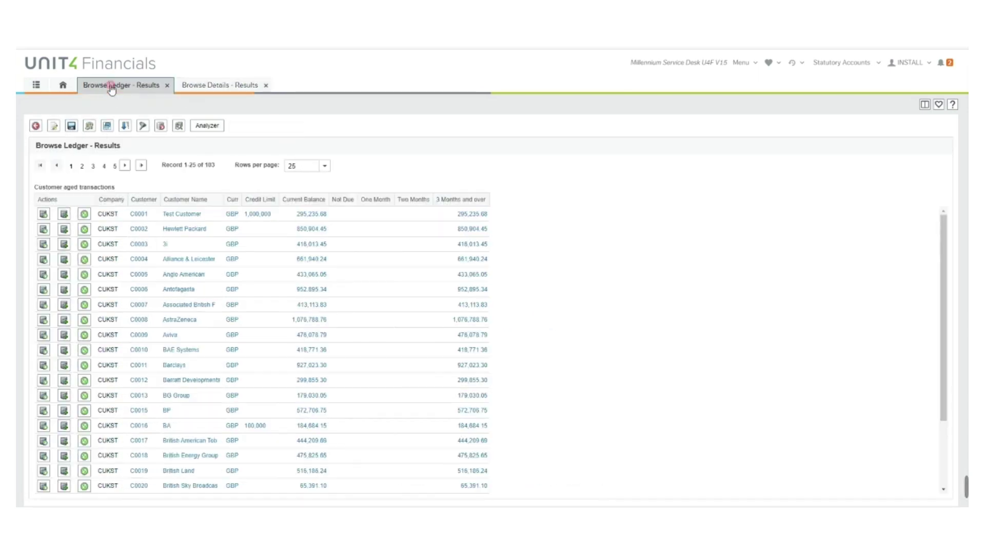
{"action": "left_click", "coordinate": [43, 214]}
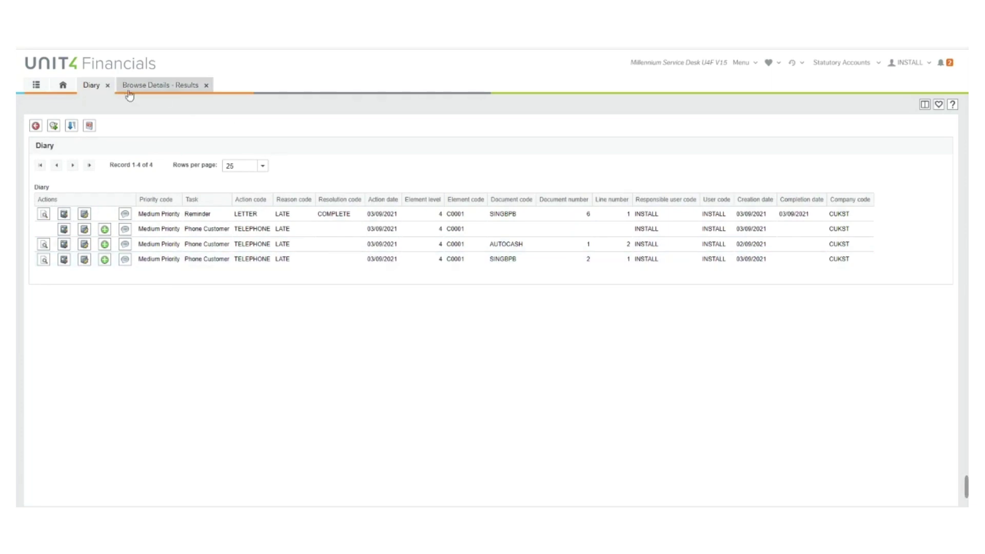
{"action": "left_click", "coordinate": [108, 85]}
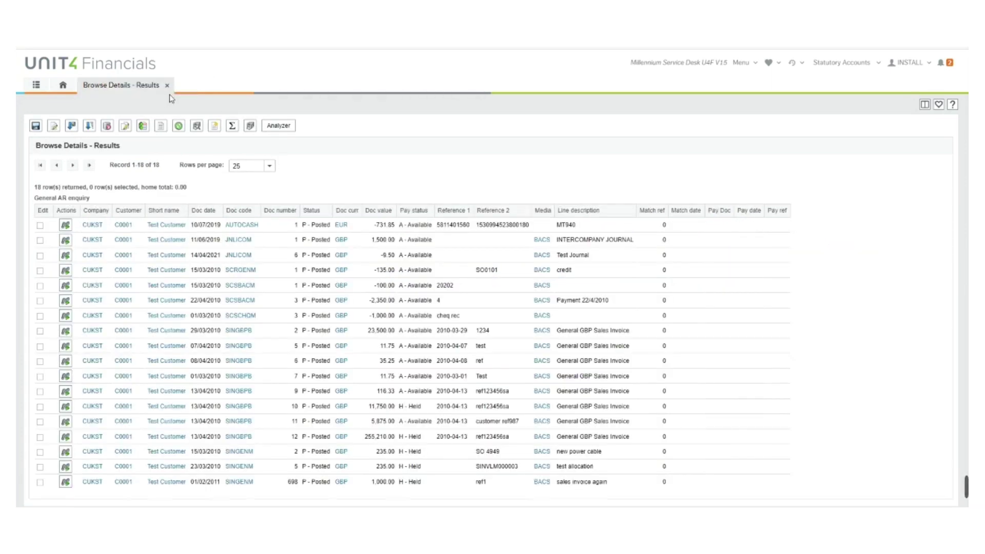
{"action": "left_click", "coordinate": [170, 87]}
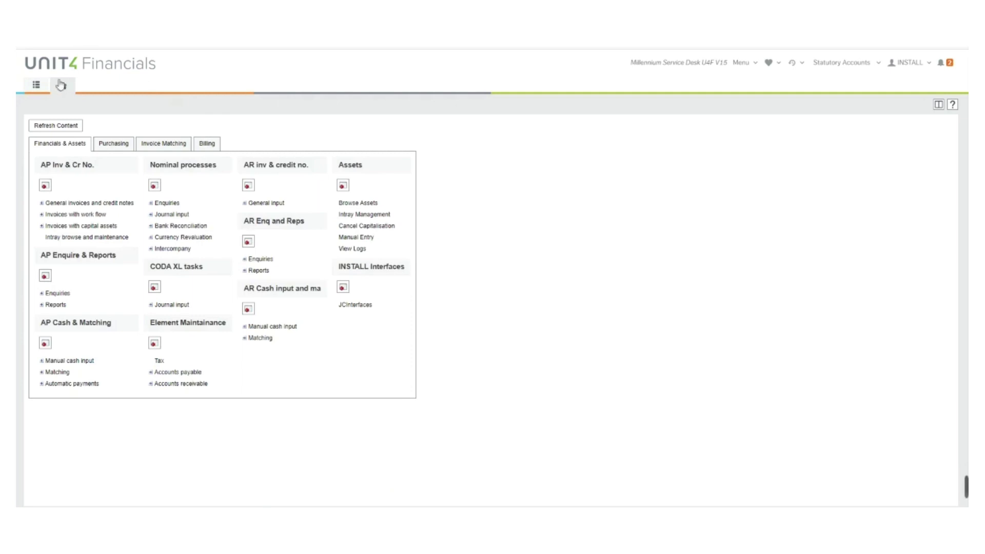
- Open the Account Summary for Test Customer at element level 4 by entering the customer's code
{"action": "left_click", "coordinate": [40, 86]}
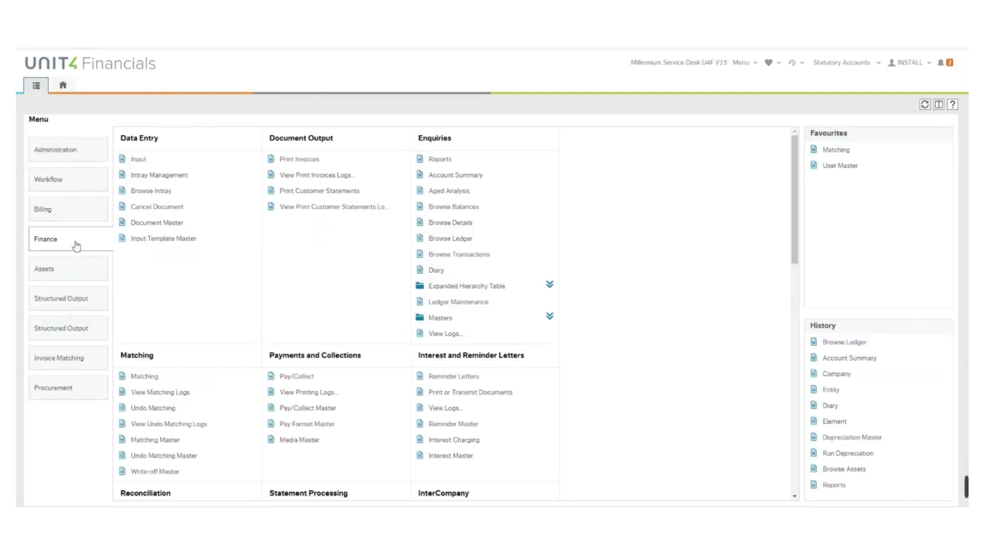
{"action": "left_click", "coordinate": [486, 176]}
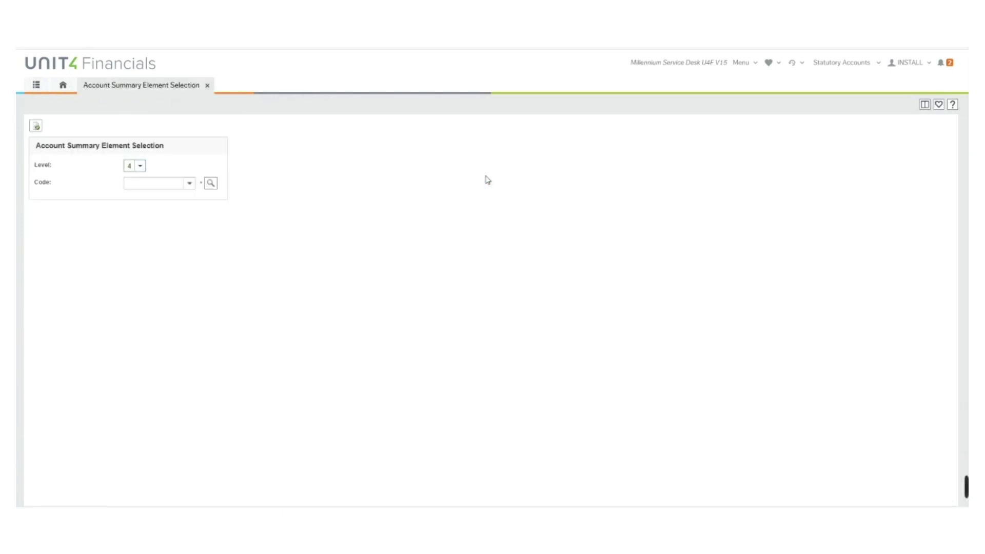
{"action": "left_click", "coordinate": [166, 183]}
{"action": "type", "text": "C0001"}
{"action": "left_click", "coordinate": [36, 125]}
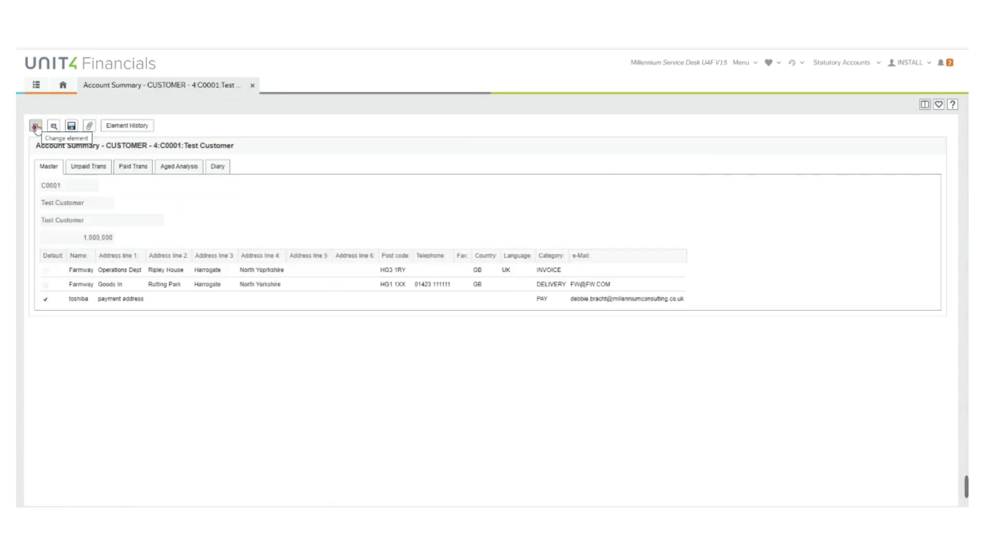
- Show the customer's diary events in the account summary and apply the date range from 01/01/1753 to 03/09/2021
{"action": "left_click", "coordinate": [218, 167]}
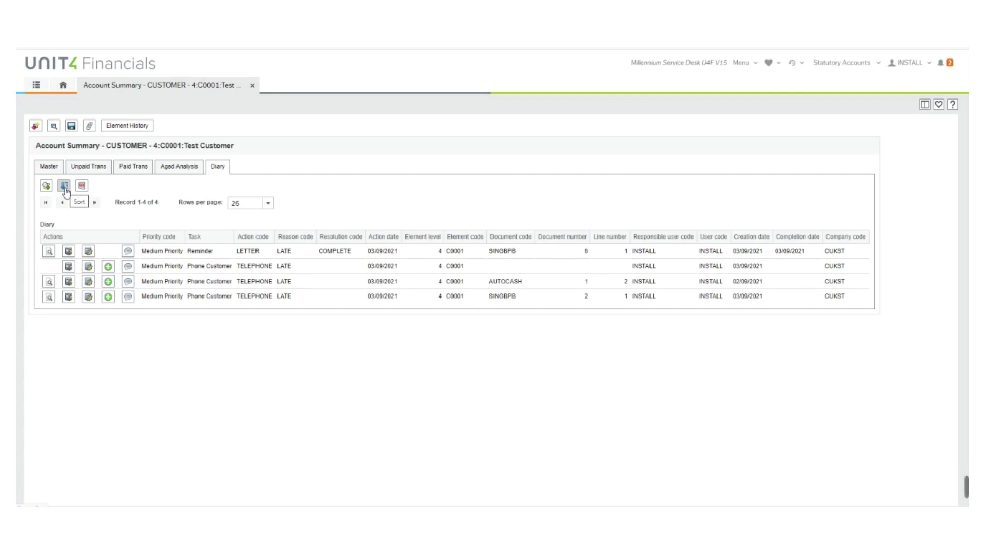
{"action": "left_click", "coordinate": [83, 188]}
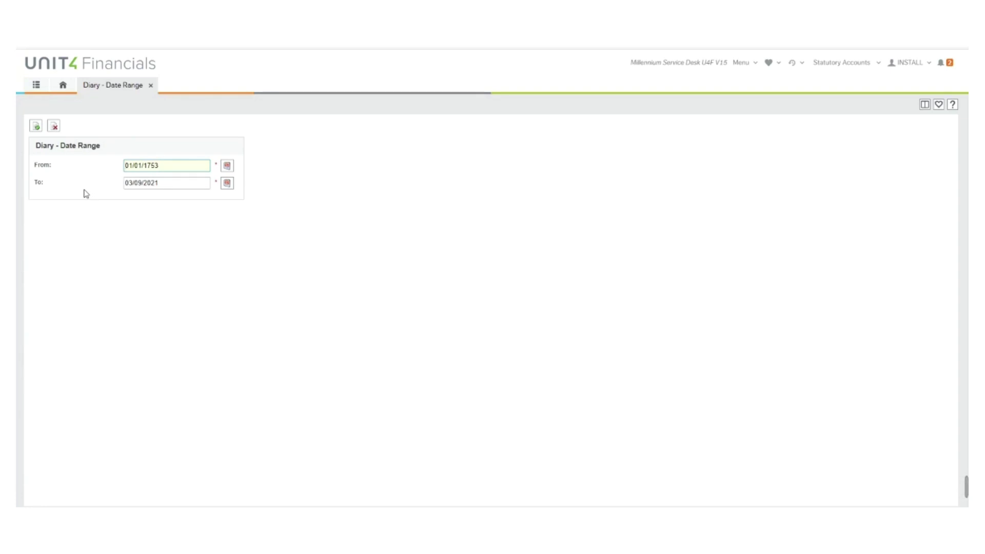
{"action": "left_click", "coordinate": [36, 126]}
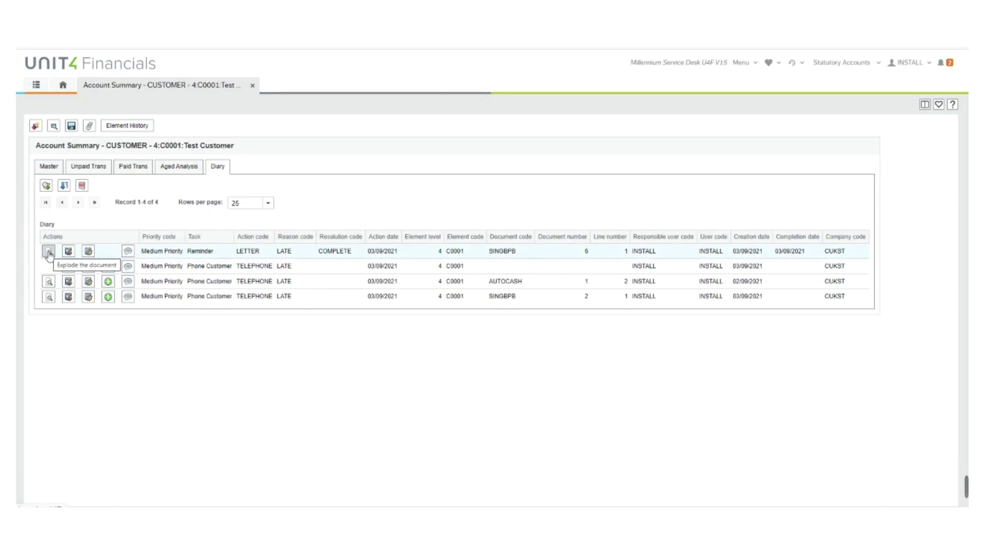
- Explode the document linked to the Reminder diary event to examine its header and lines, and return to the diary
{"action": "left_click", "coordinate": [49, 252]}
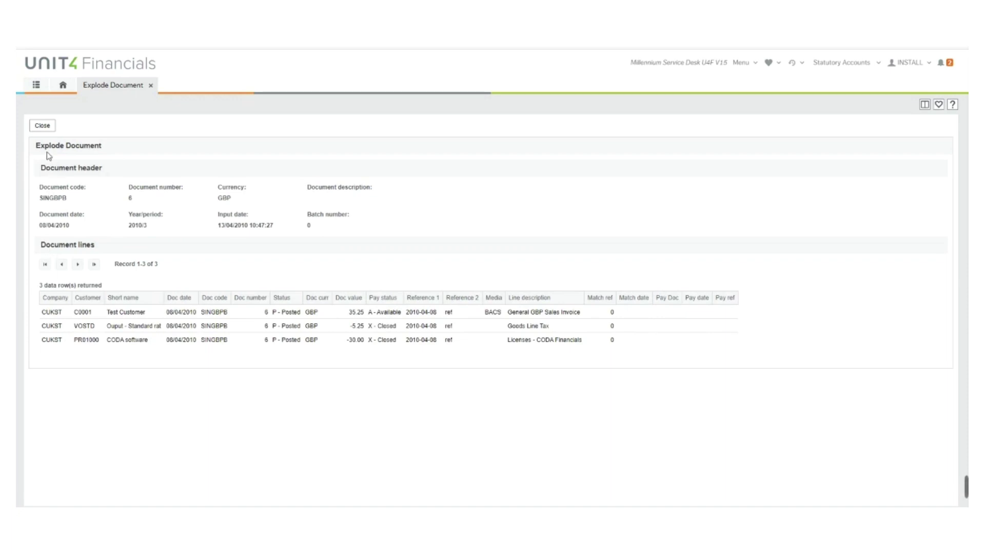
{"action": "left_click", "coordinate": [43, 126]}
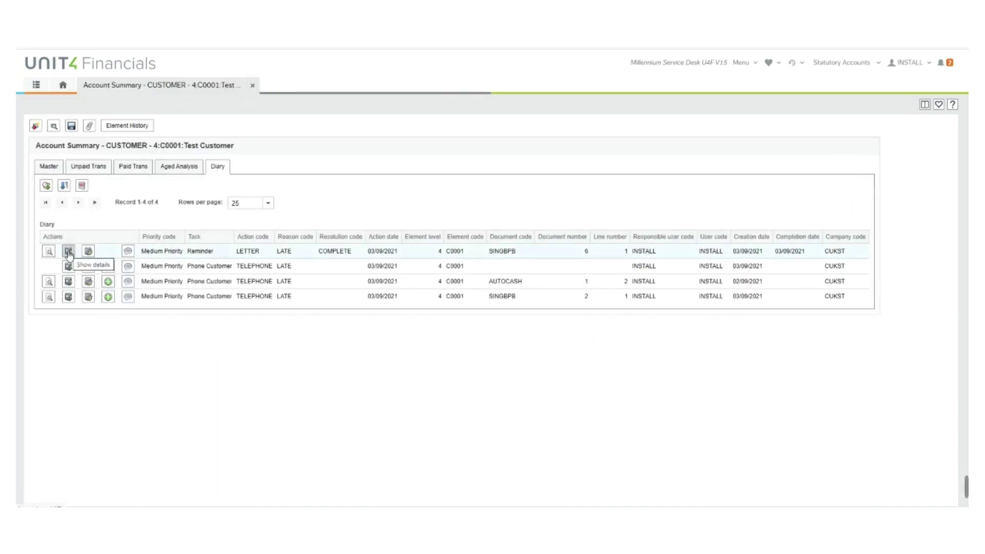
- Review the Reminder event's details, edit form and previous comments, returning to the account summary diary
{"action": "left_click", "coordinate": [69, 252]}
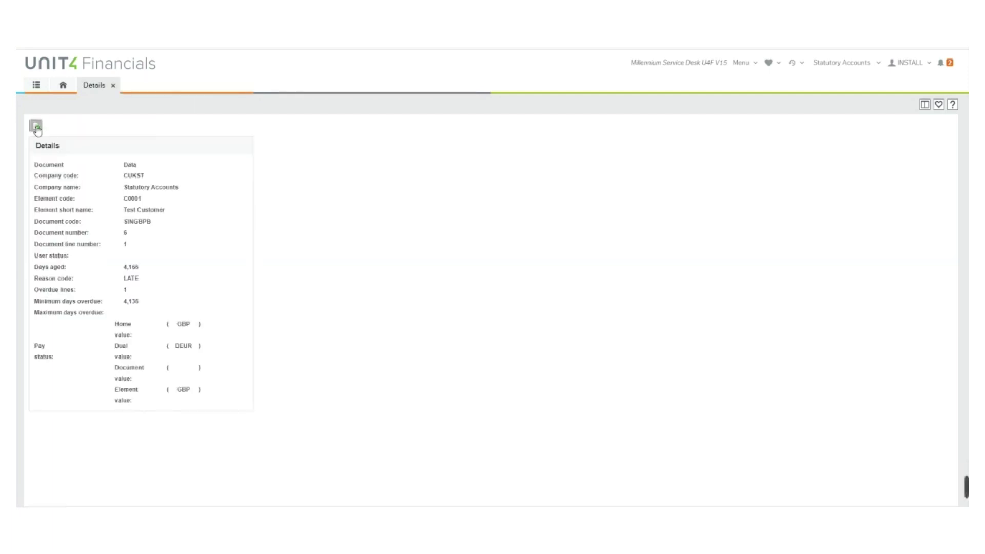
{"action": "left_click", "coordinate": [36, 126]}
{"action": "left_click", "coordinate": [91, 256]}
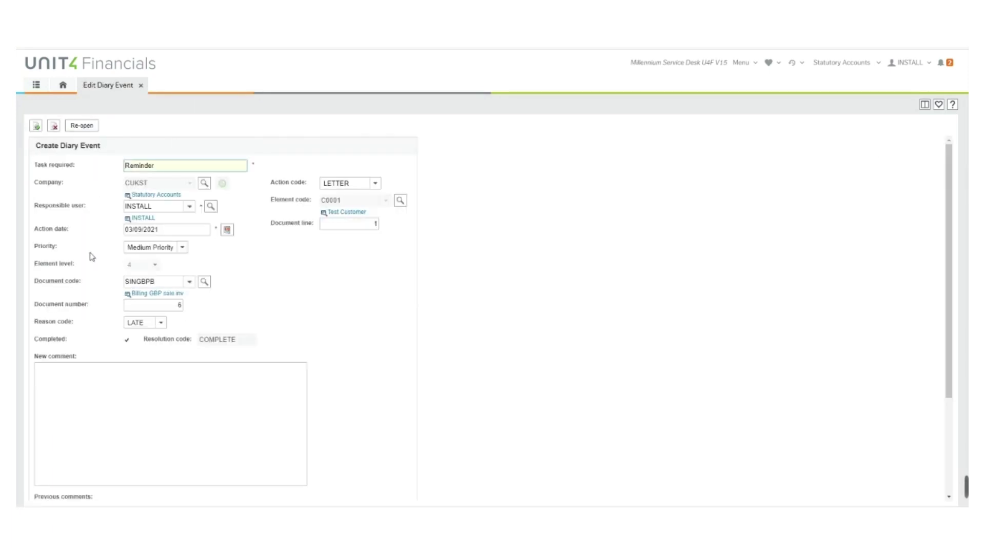
{"action": "left_click", "coordinate": [36, 127]}
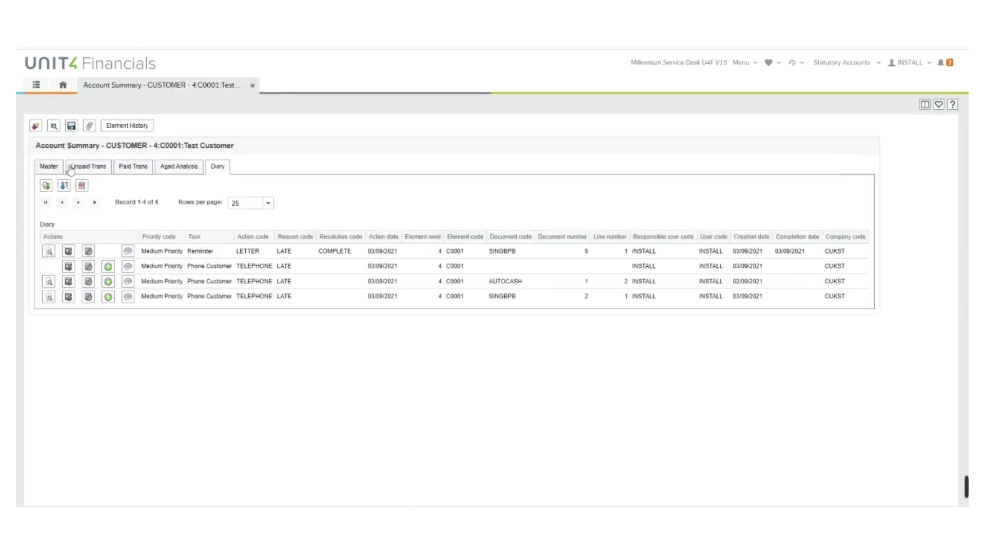
{"action": "left_click", "coordinate": [128, 251]}
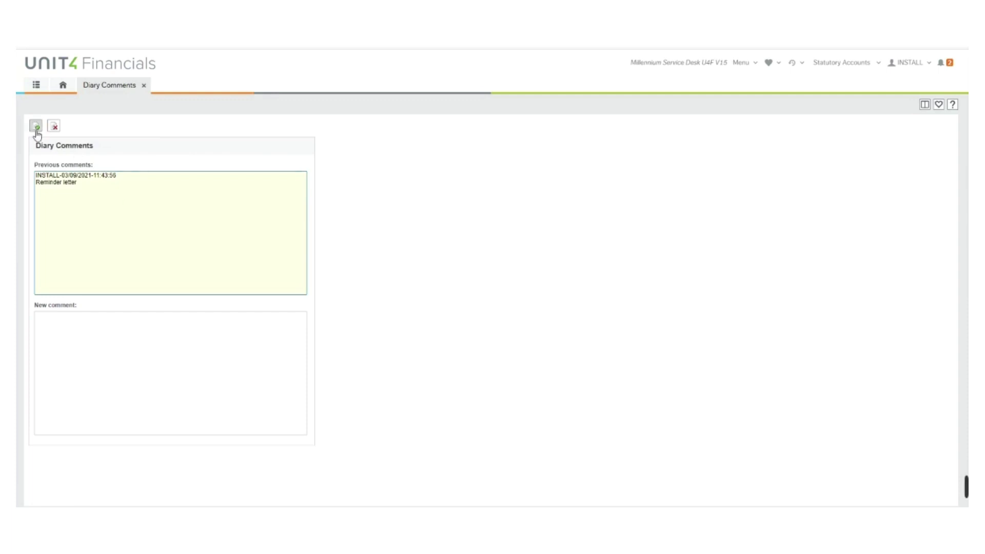
{"action": "left_click", "coordinate": [54, 127]}
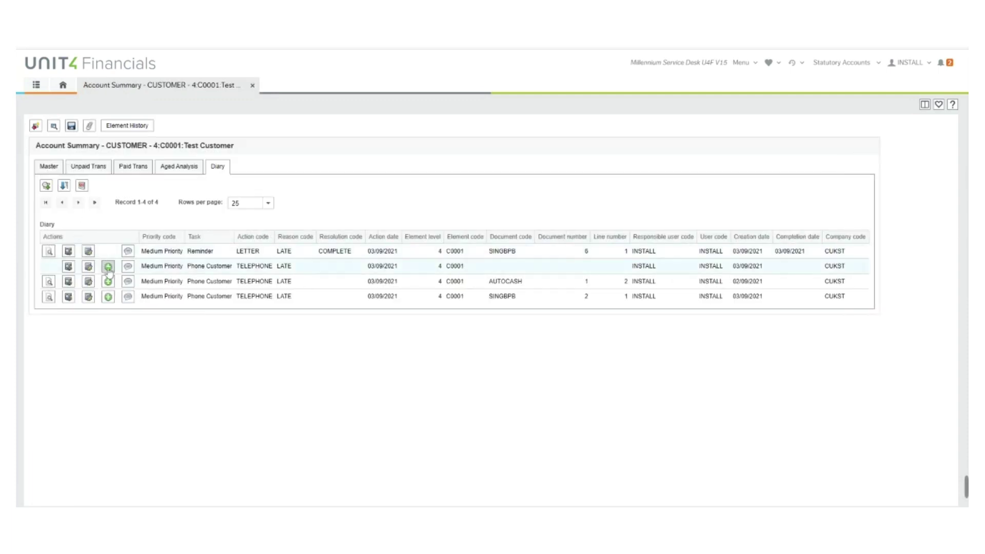
- Complete the Phone Customer diary event that has no linked document, using resolution code COMPLETE
{"action": "left_click", "coordinate": [108, 267]}
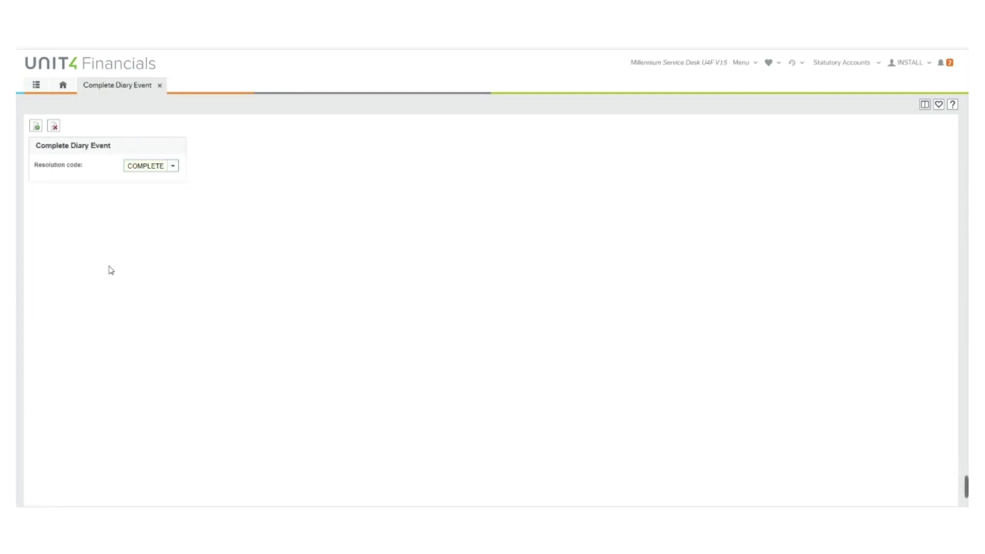
{"action": "left_click", "coordinate": [173, 167]}
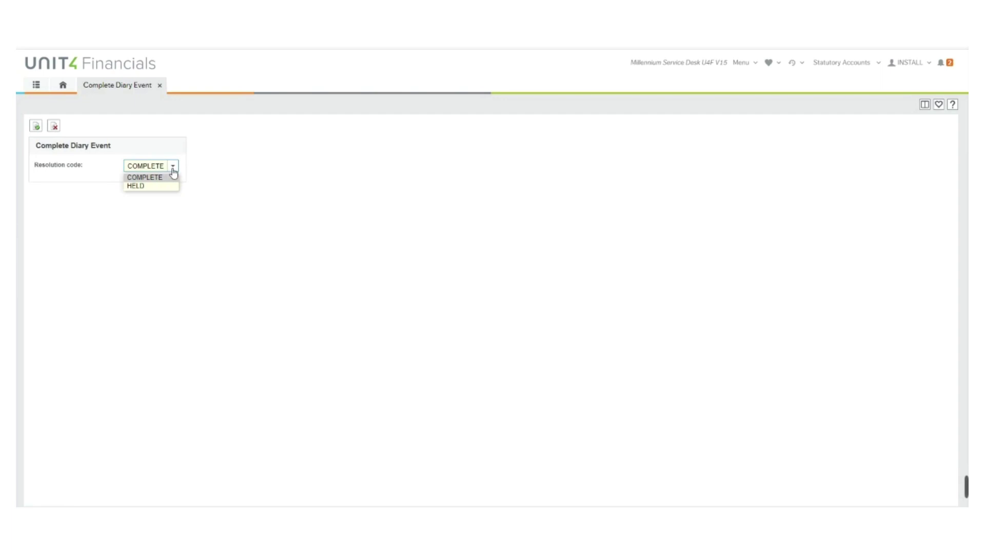
{"action": "left_click", "coordinate": [153, 177]}
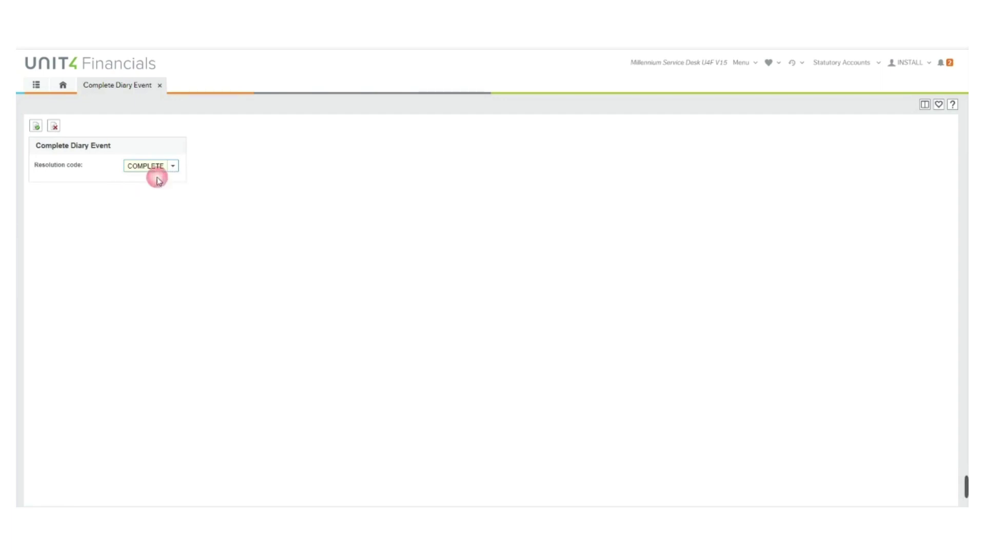
{"action": "left_click", "coordinate": [36, 126]}
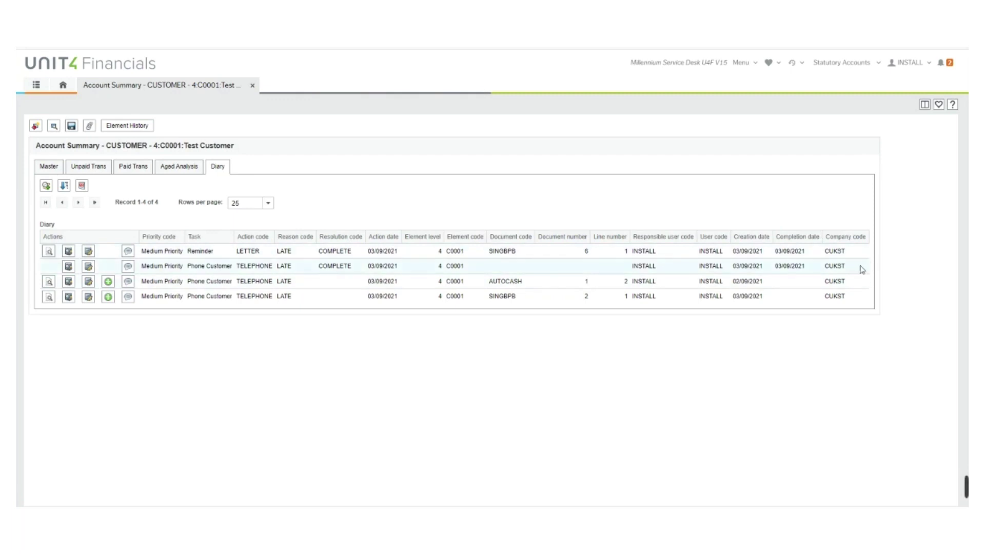
- Add a diary entry to Test Customer's unpaid invoice SINGBPB 6 with Reminder as the required task
{"action": "left_click", "coordinate": [103, 170]}
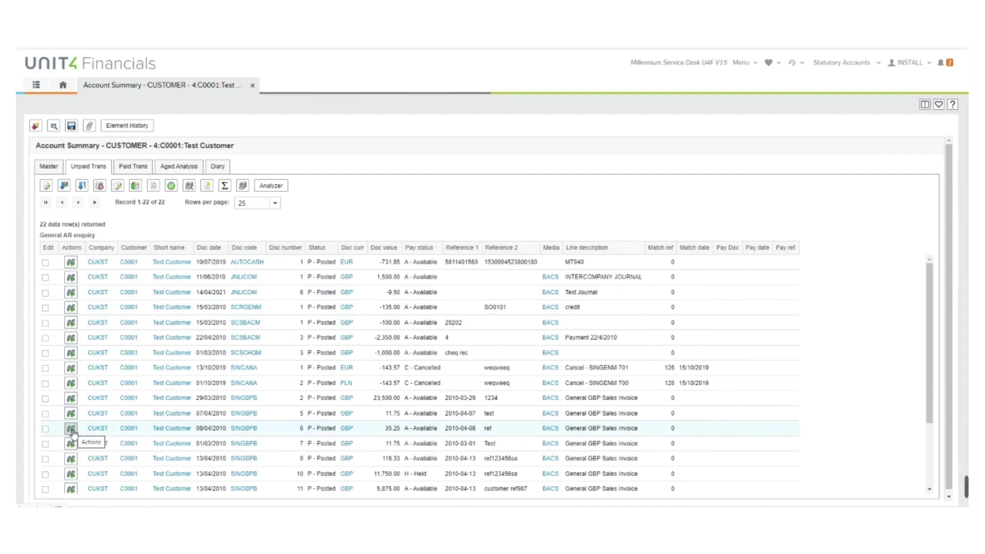
{"action": "left_click", "coordinate": [71, 430]}
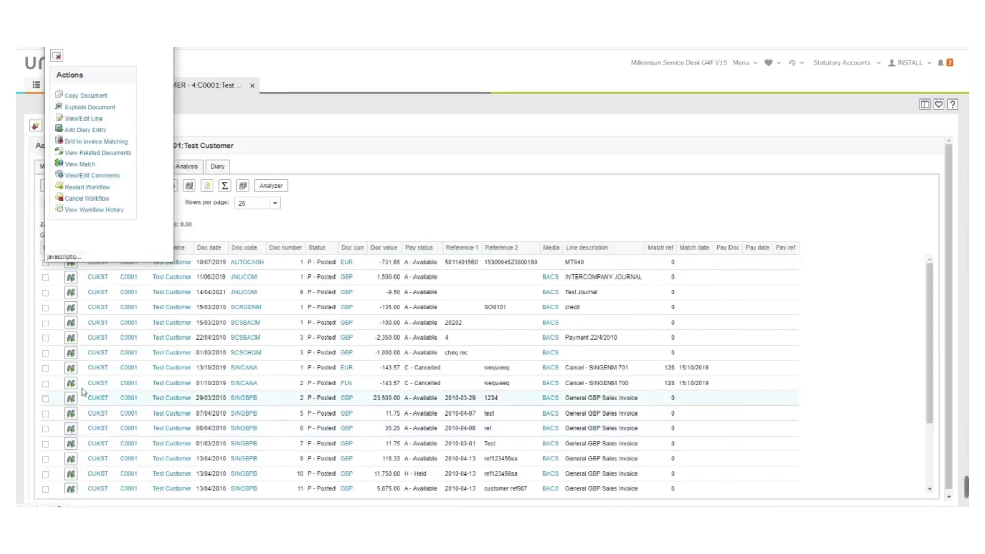
{"action": "left_click", "coordinate": [84, 131]}
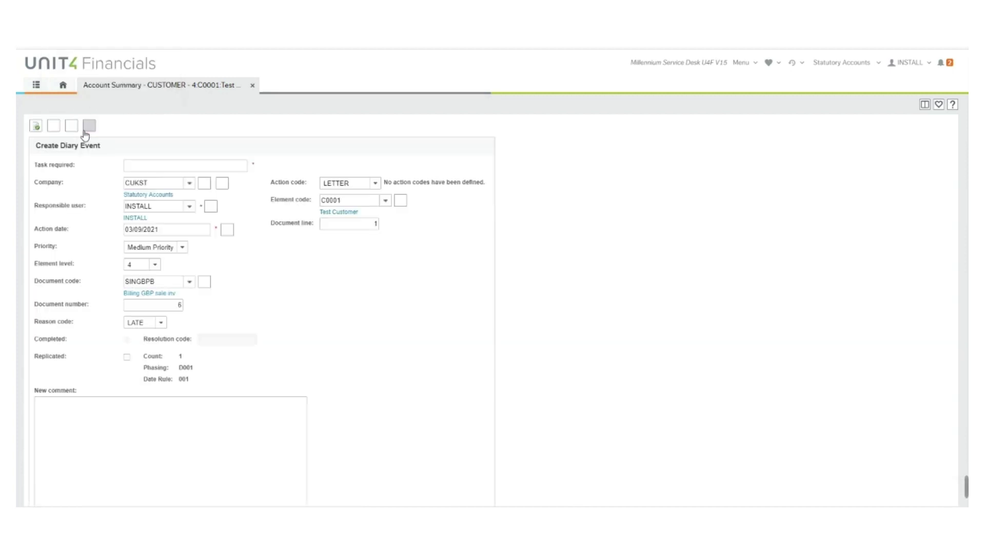
{"action": "left_click", "coordinate": [146, 164]}
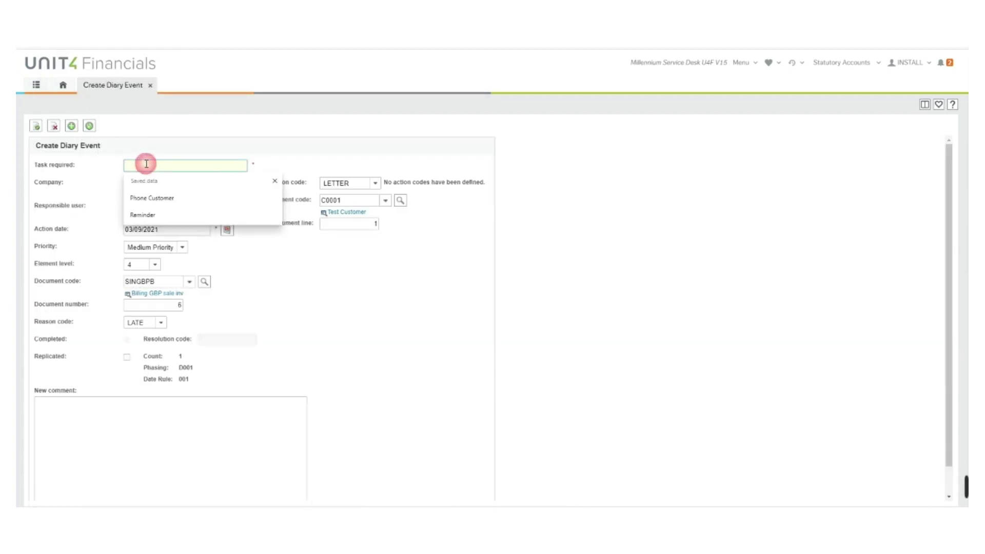
{"action": "left_click", "coordinate": [143, 215]}
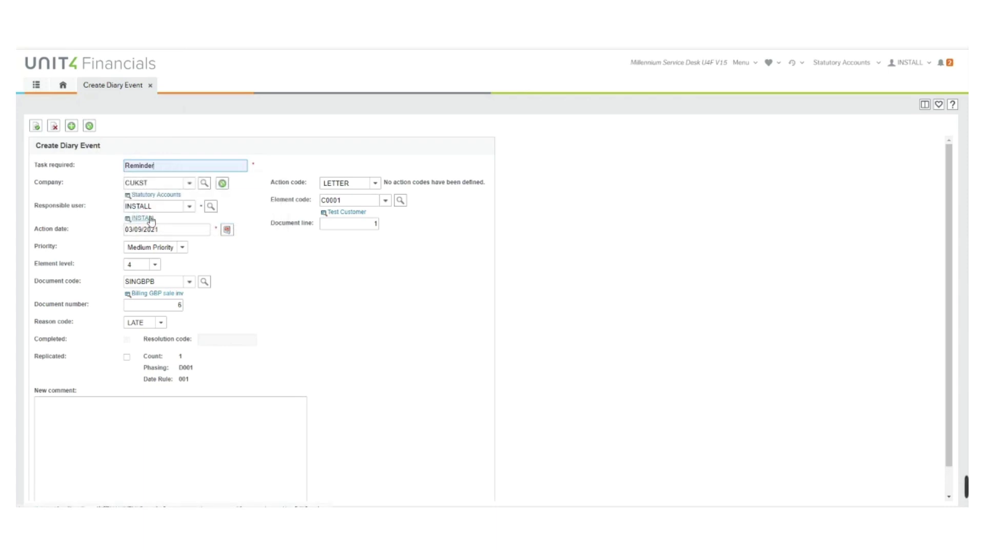
- Set the diary event's action date to 24/09/2021, add the comment "chase customer for payment" and save the event
{"action": "left_click", "coordinate": [227, 231]}
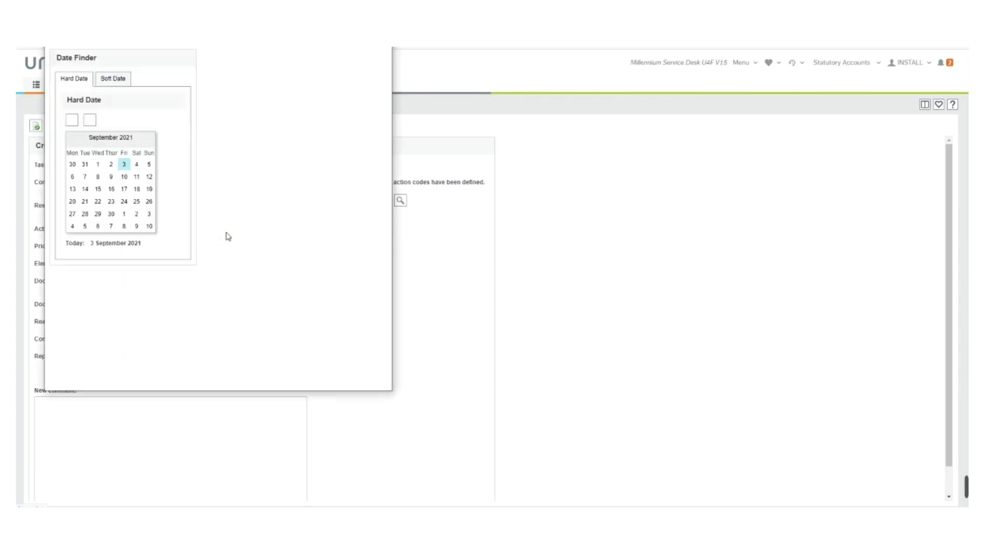
{"action": "left_click", "coordinate": [124, 202]}
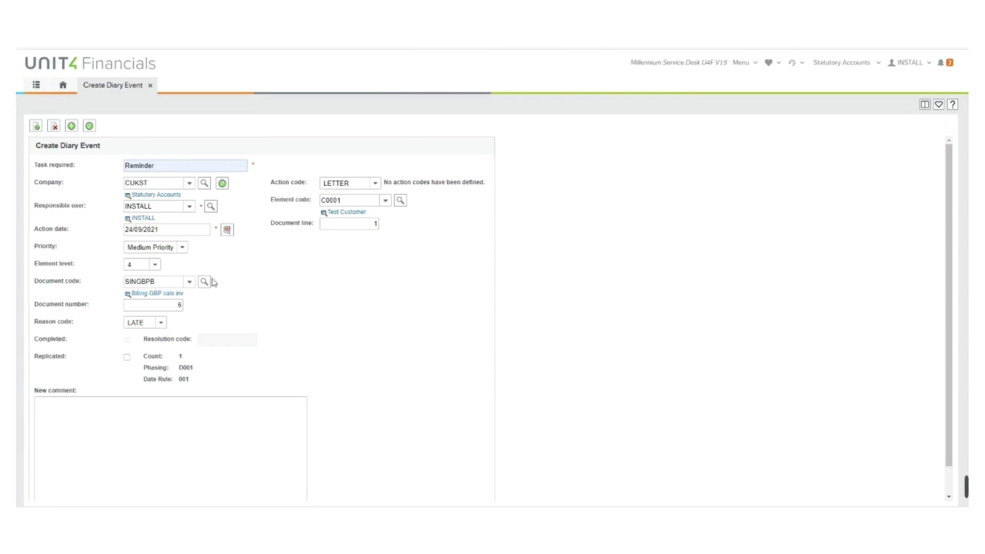
{"action": "left_click", "coordinate": [49, 402]}
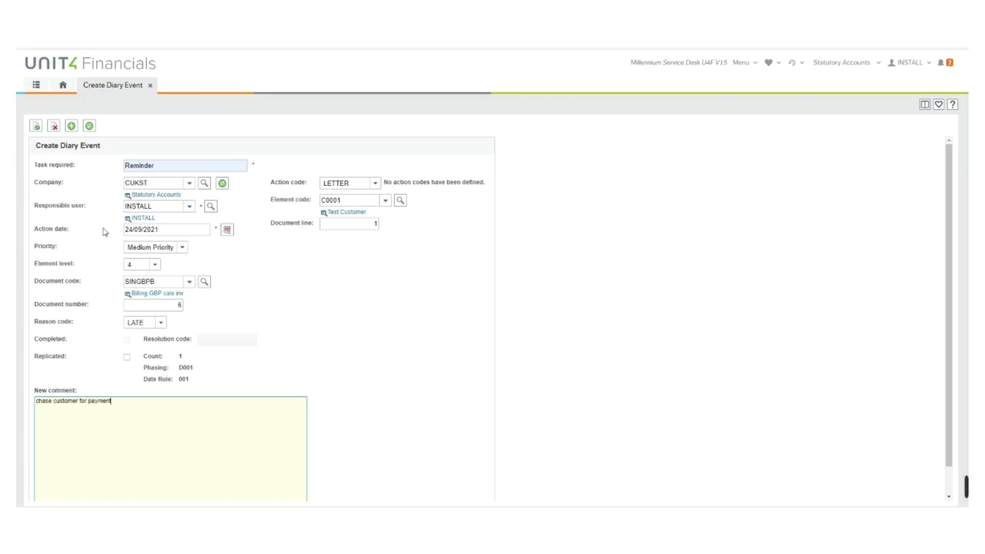
{"action": "left_click", "coordinate": [36, 126]}
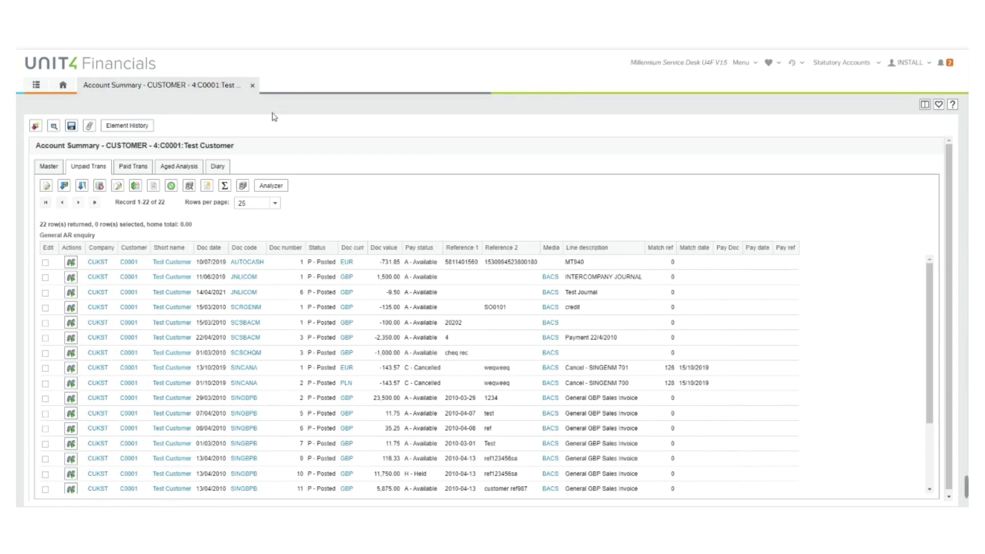
- Close the account summary and view the finance diary using the DBDIARY diary master
{"action": "left_click", "coordinate": [253, 86]}
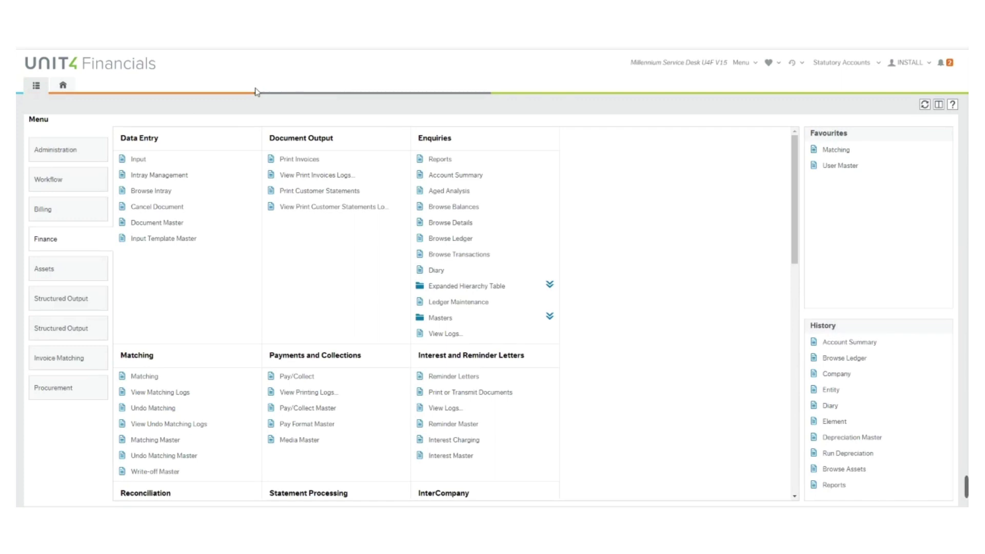
{"action": "left_click", "coordinate": [435, 271]}
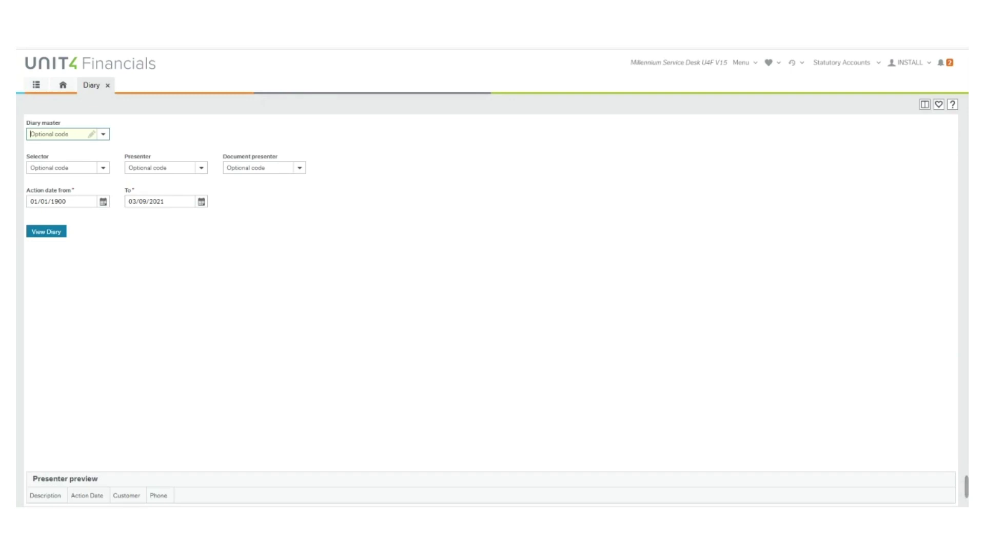
{"action": "left_click", "coordinate": [103, 134]}
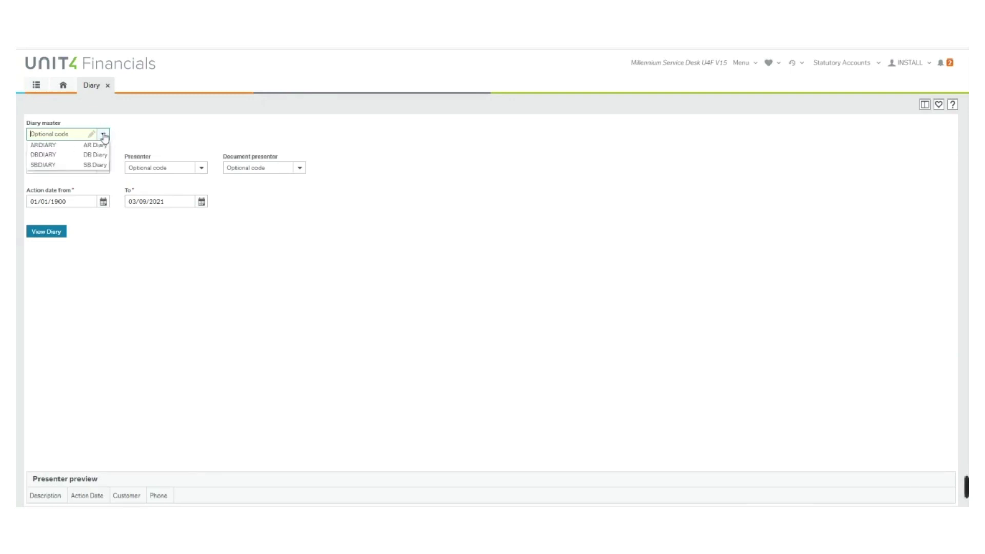
{"action": "left_click", "coordinate": [46, 155]}
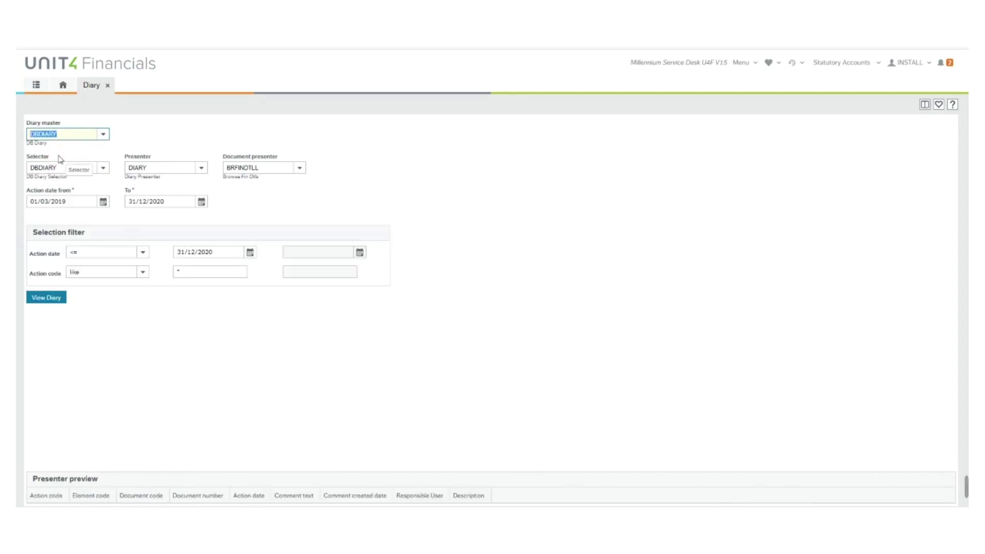
{"action": "left_click", "coordinate": [48, 299]}
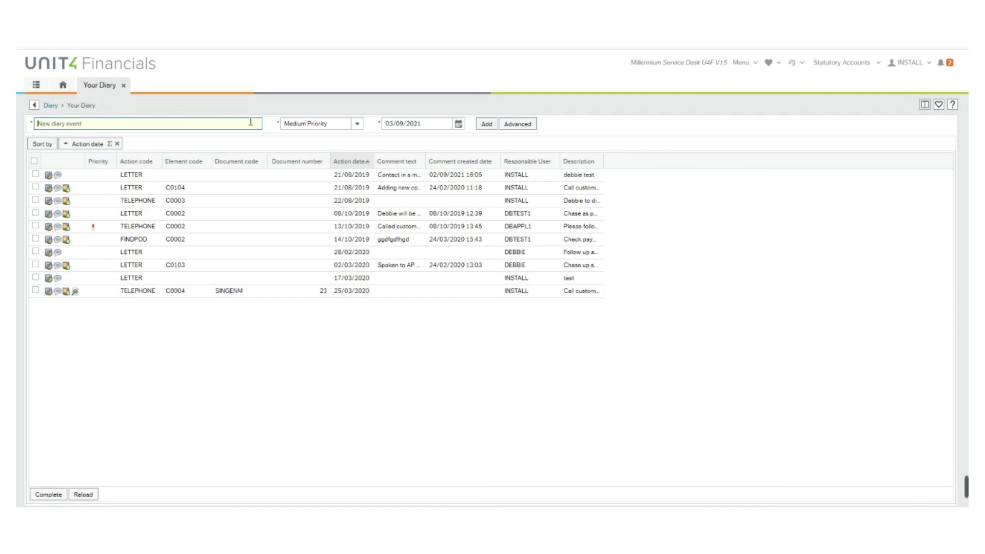
- Examine the priority choices, the high-priority flag, and the first LETTER event's details and comments, returning to the diary list
{"action": "left_click", "coordinate": [357, 124]}
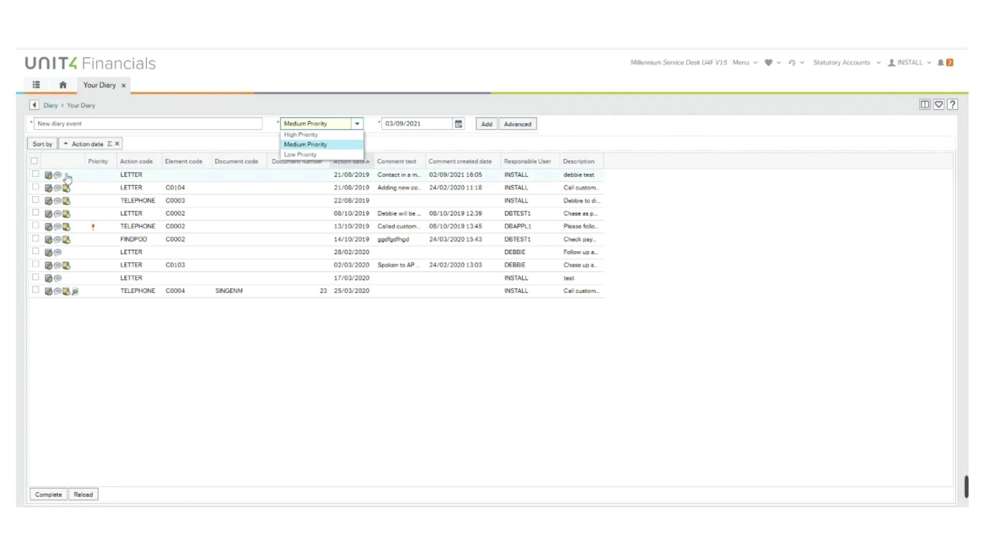
{"action": "mouse_move", "coordinate": [97, 235]}
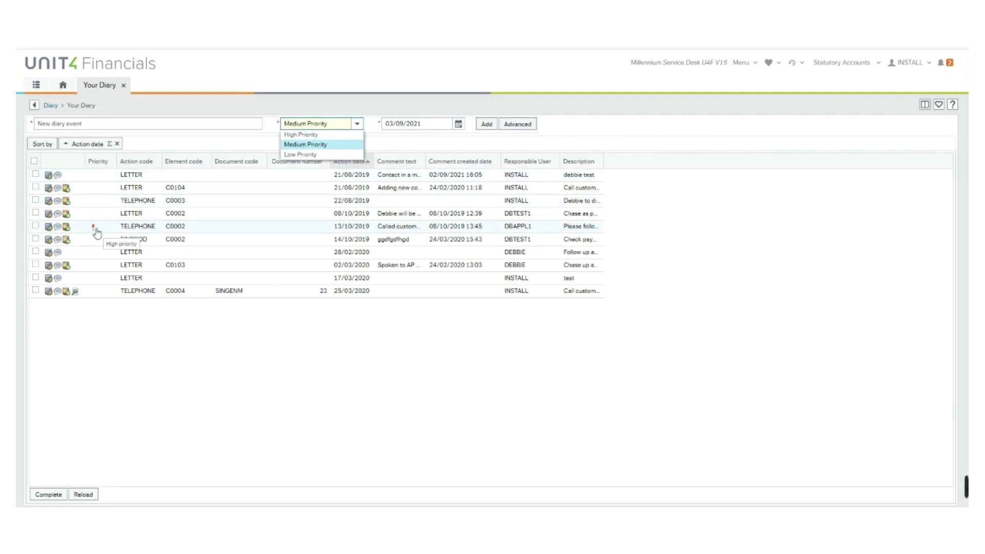
{"action": "left_click", "coordinate": [49, 176]}
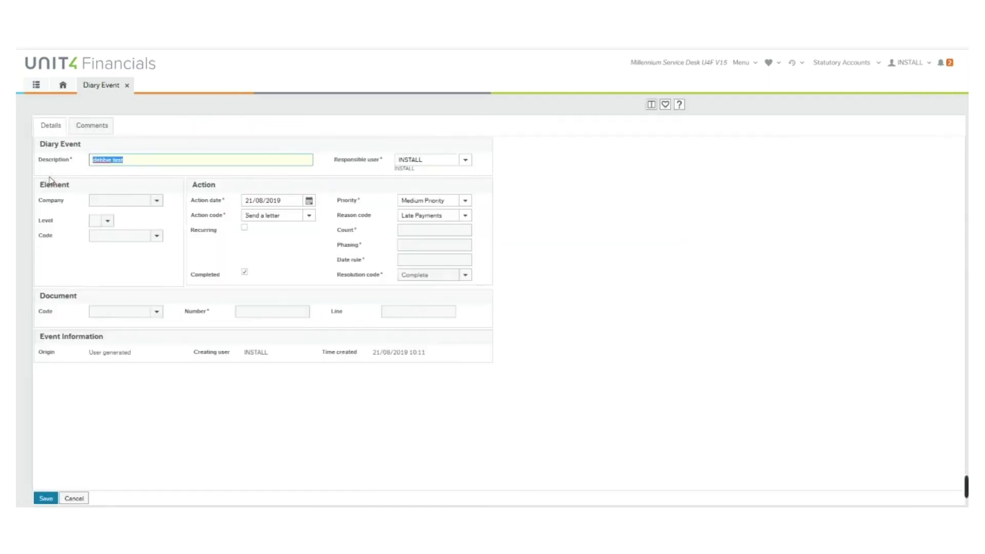
{"action": "left_click", "coordinate": [85, 126]}
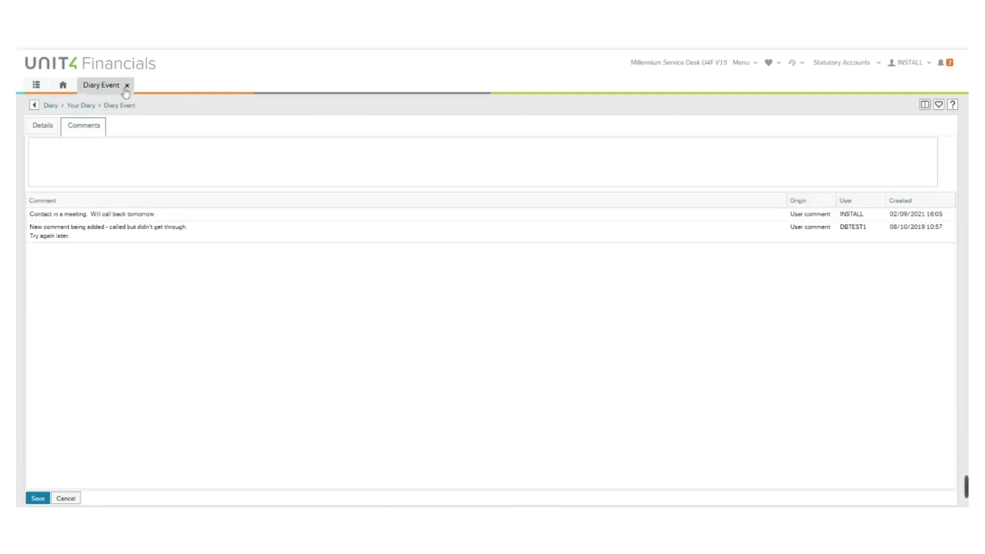
{"action": "left_click", "coordinate": [34, 105]}
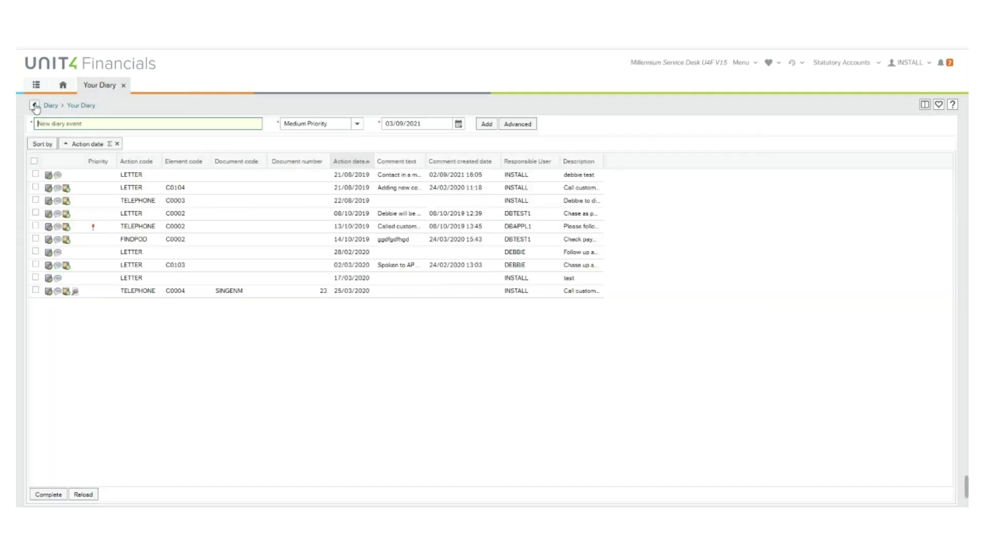
{"action": "left_click", "coordinate": [58, 176]}
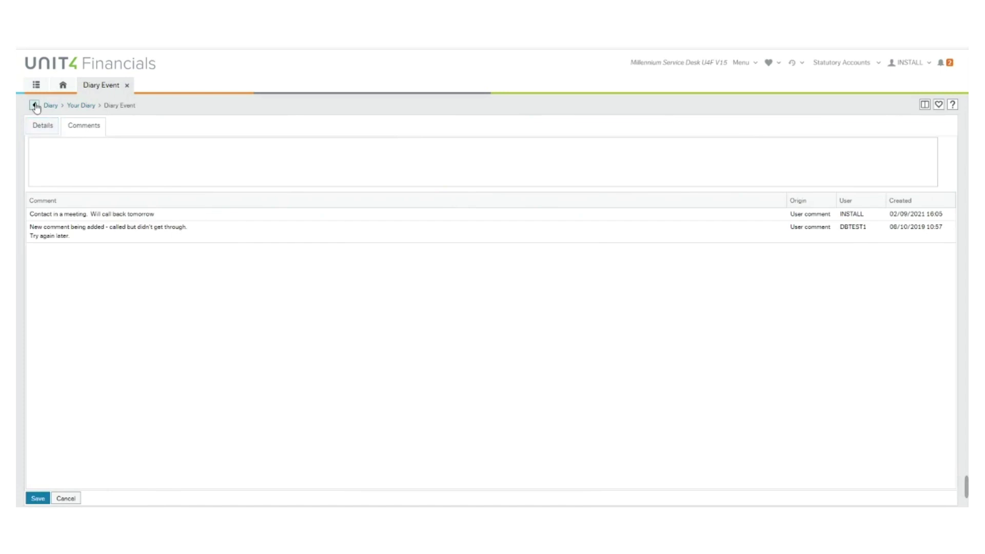
{"action": "left_click", "coordinate": [34, 105]}
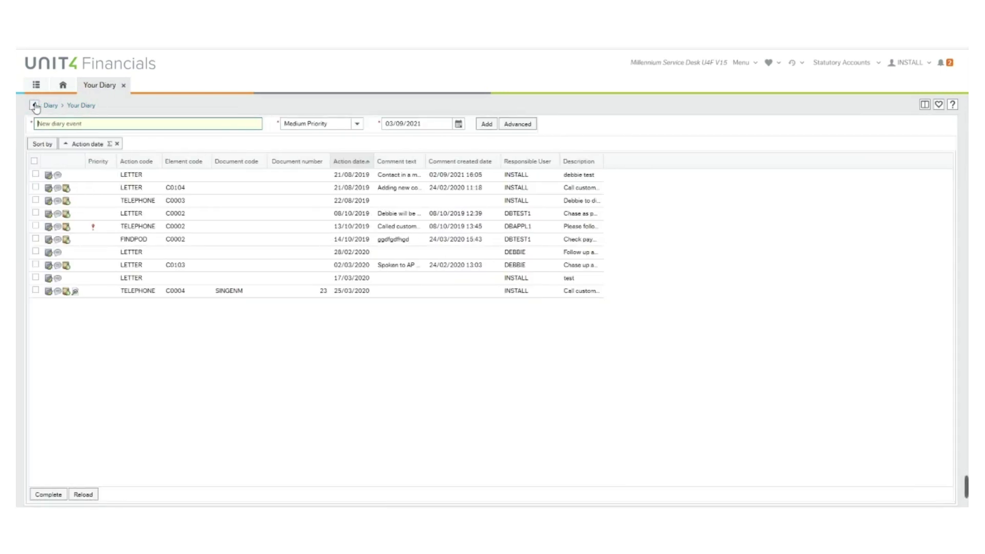
- Check the account summary for Afone Telecom and the full document SINGENM 23 from their diary events, returning to the list each time
{"action": "left_click", "coordinate": [66, 187]}
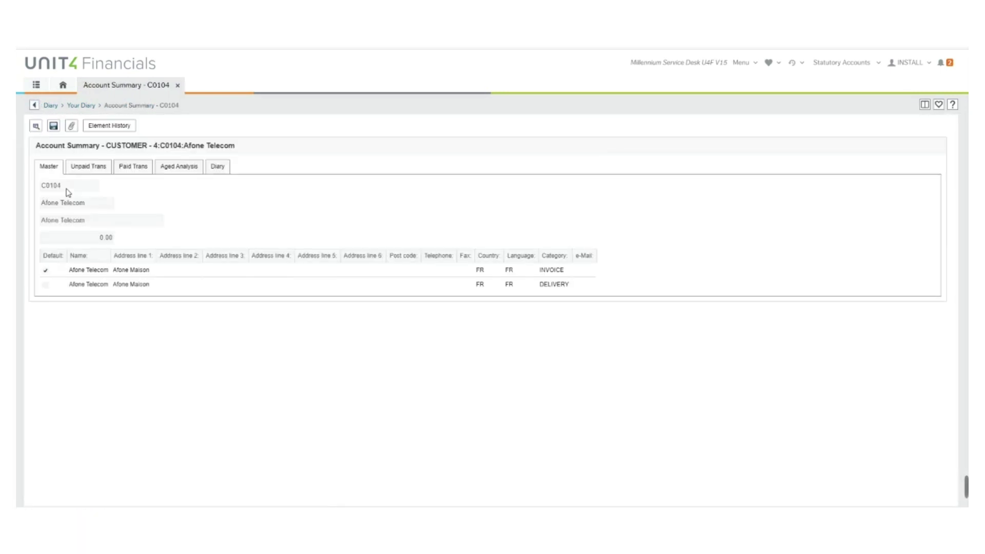
{"action": "left_click", "coordinate": [34, 105]}
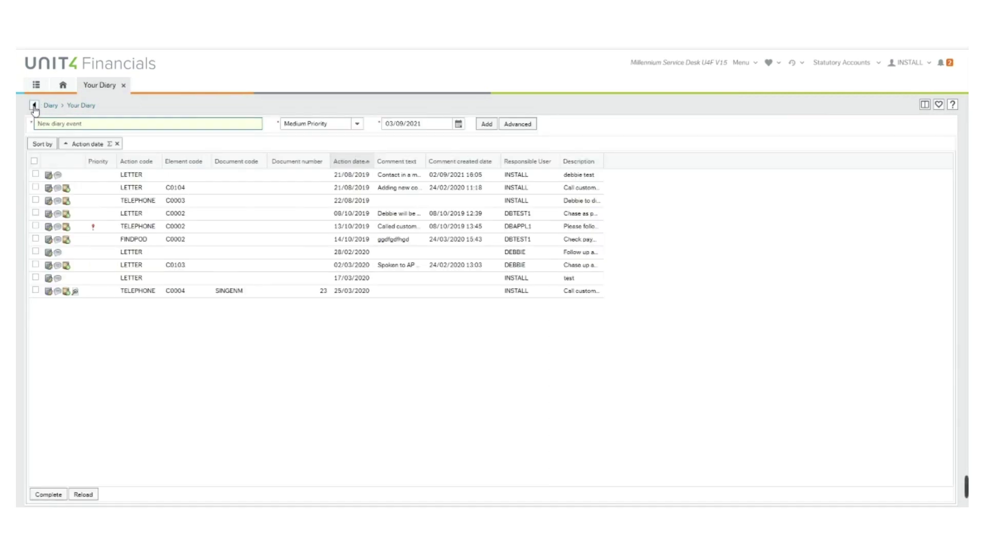
{"action": "left_click", "coordinate": [76, 292]}
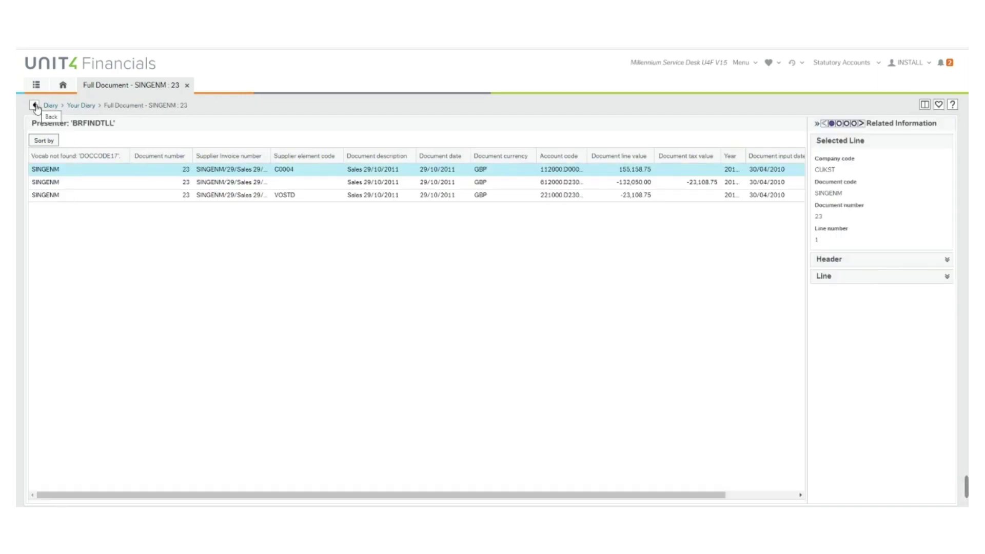
{"action": "left_click", "coordinate": [34, 107]}
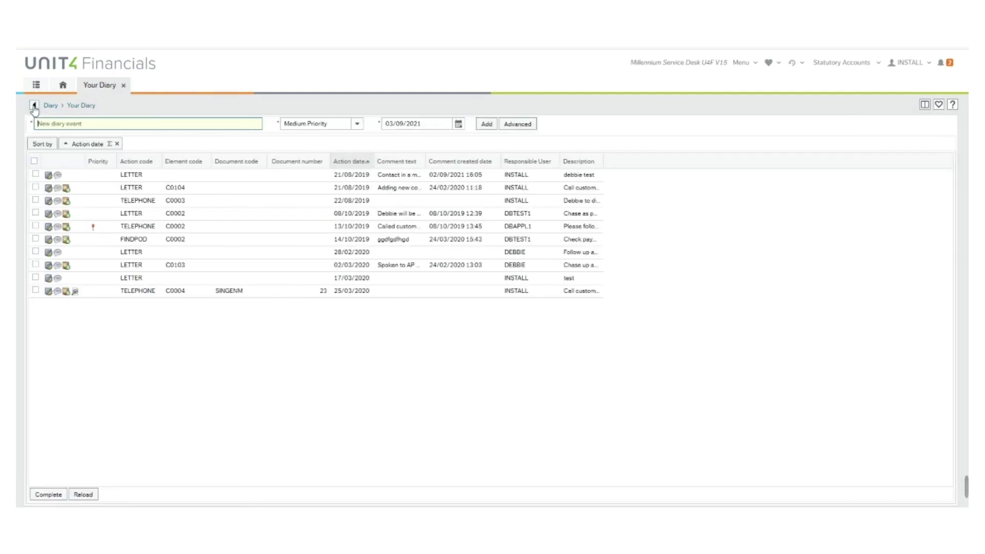
- Complete the LETTER event dated 17/03/2020 with the resolution code Complete, then reload the diary list and close the diary
{"action": "left_click", "coordinate": [38, 279]}
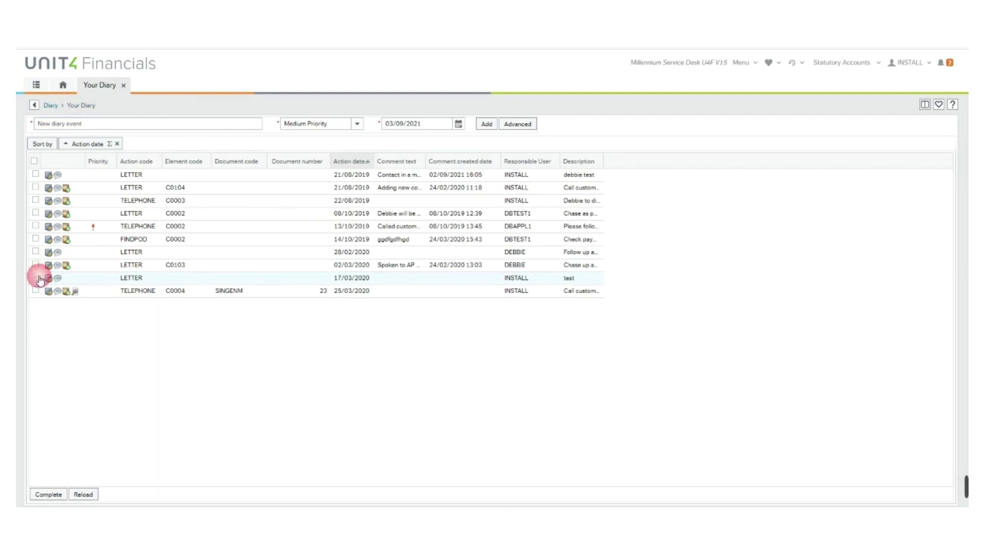
{"action": "left_click", "coordinate": [51, 495]}
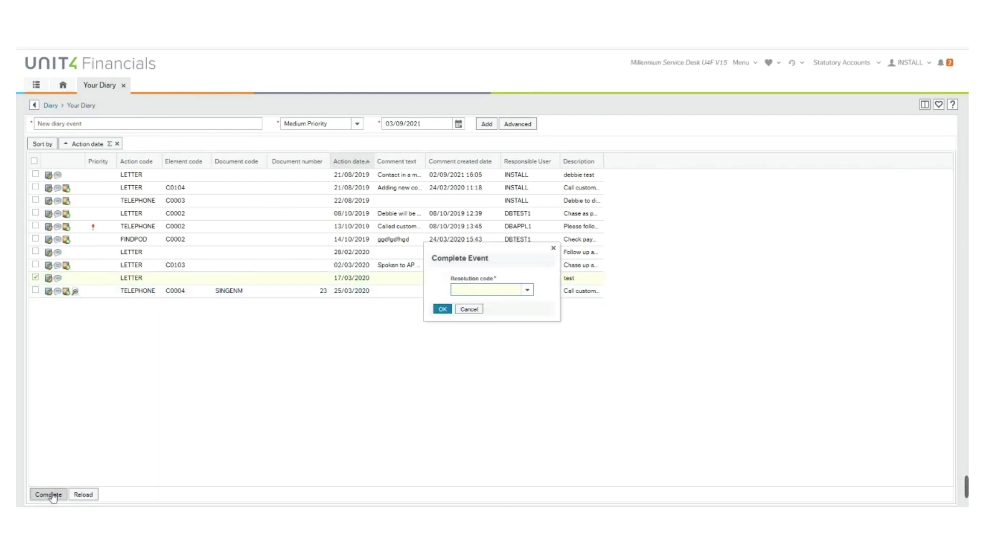
{"action": "left_click", "coordinate": [528, 291]}
{"action": "left_click", "coordinate": [502, 302]}
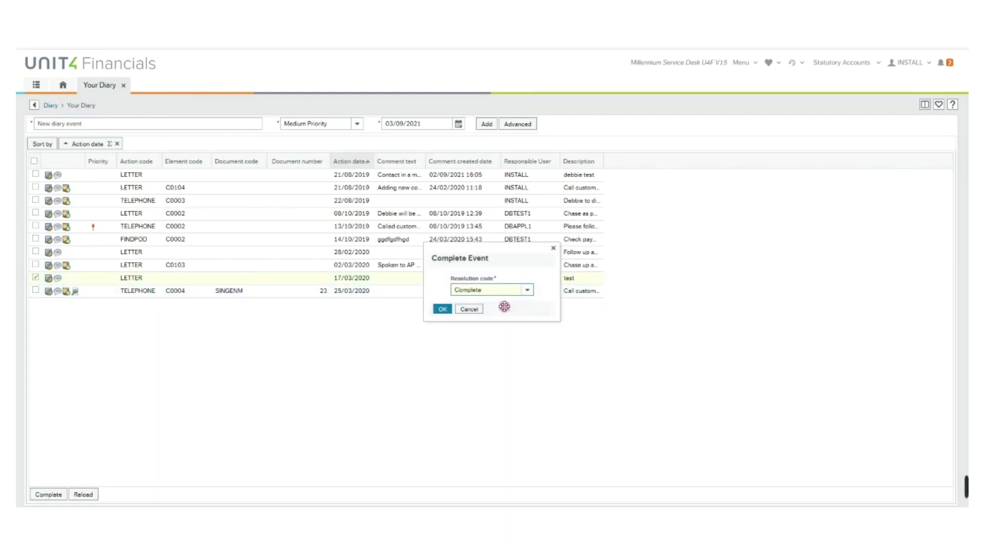
{"action": "left_click", "coordinate": [443, 309]}
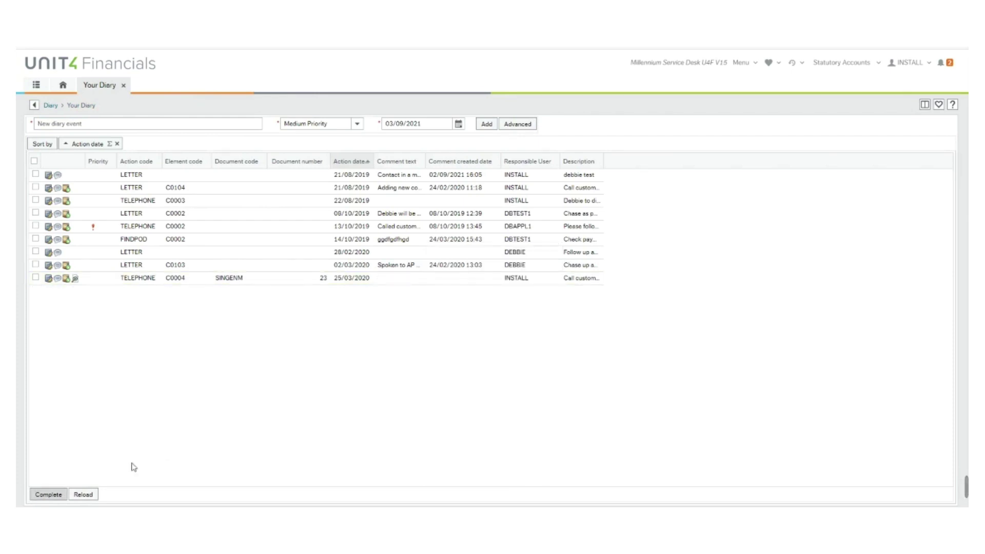
{"action": "left_click", "coordinate": [89, 497]}
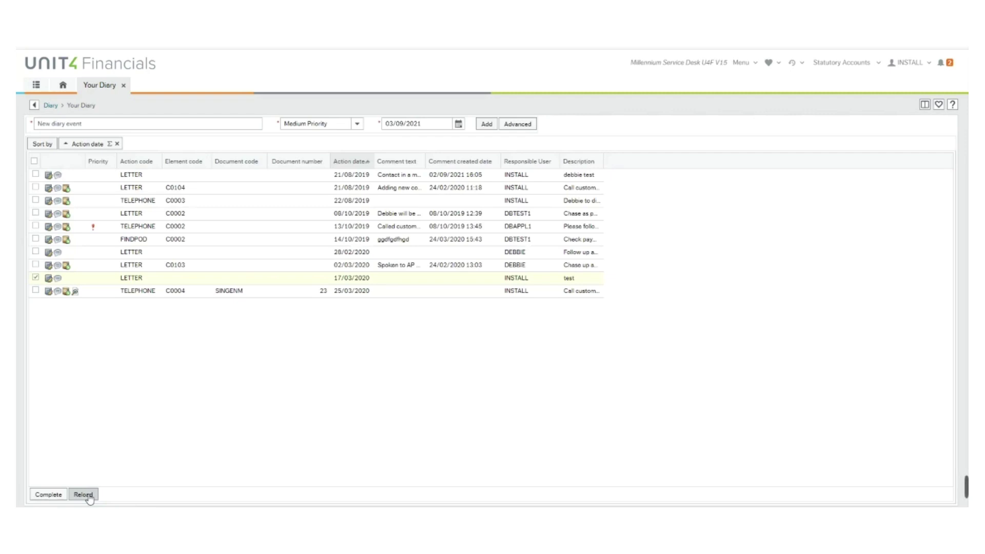
{"action": "left_click", "coordinate": [124, 85]}
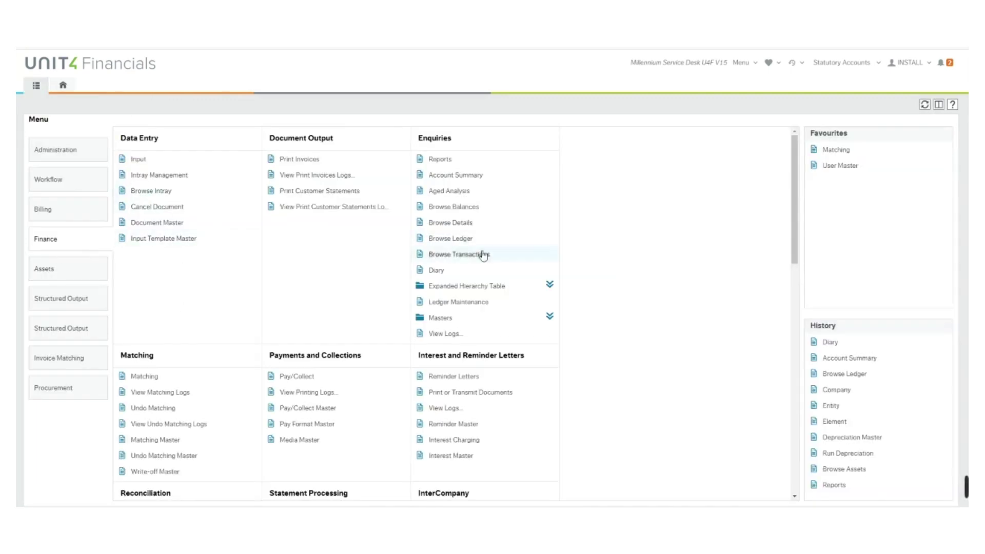
- View the diary action codes held in the ACTION entity master and clear the record
{"action": "left_click_drag", "start_coordinate": [796, 178], "coordinate": [775, 335]}
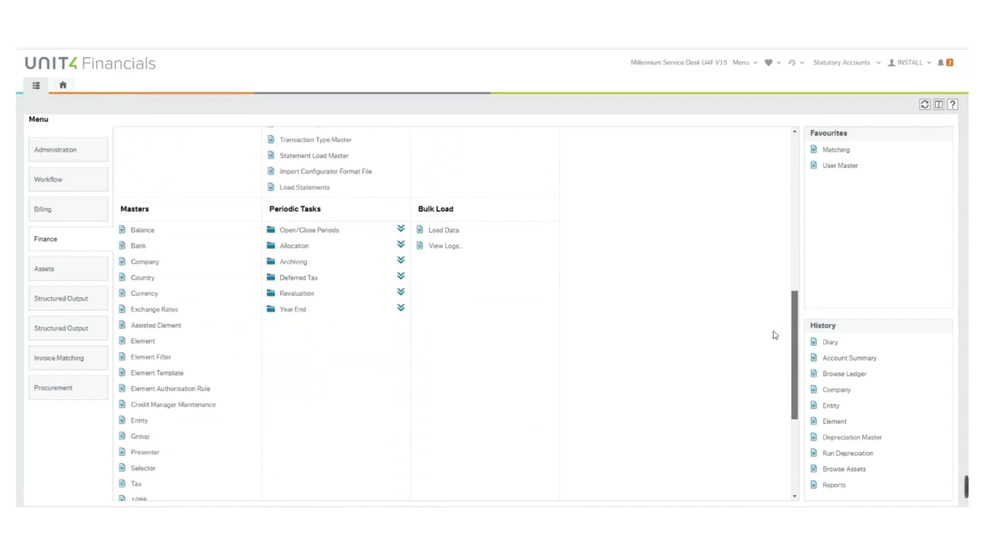
{"action": "left_click", "coordinate": [134, 423]}
{"action": "left_click", "coordinate": [189, 166]}
{"action": "left_click", "coordinate": [159, 180]}
{"action": "left_click", "coordinate": [36, 126]}
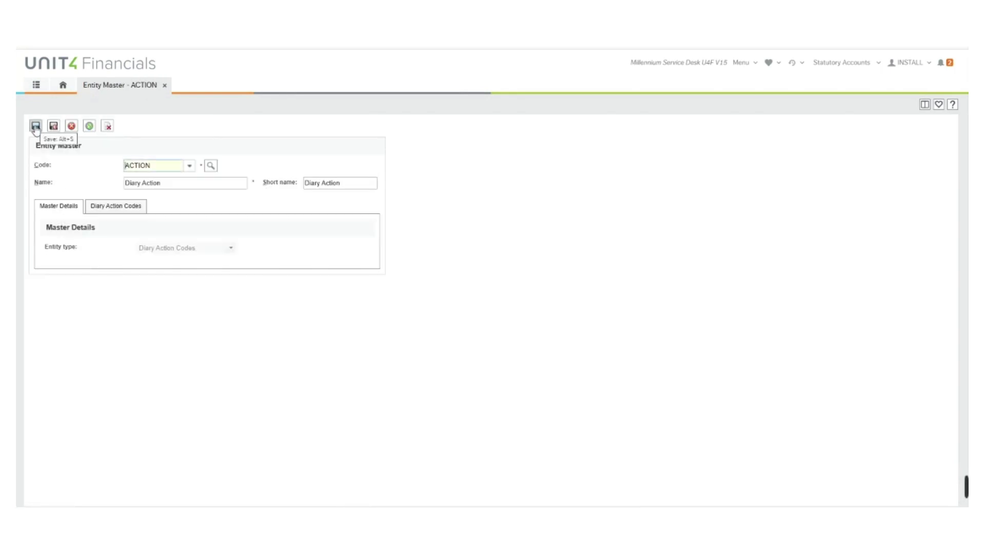
{"action": "left_click", "coordinate": [113, 207]}
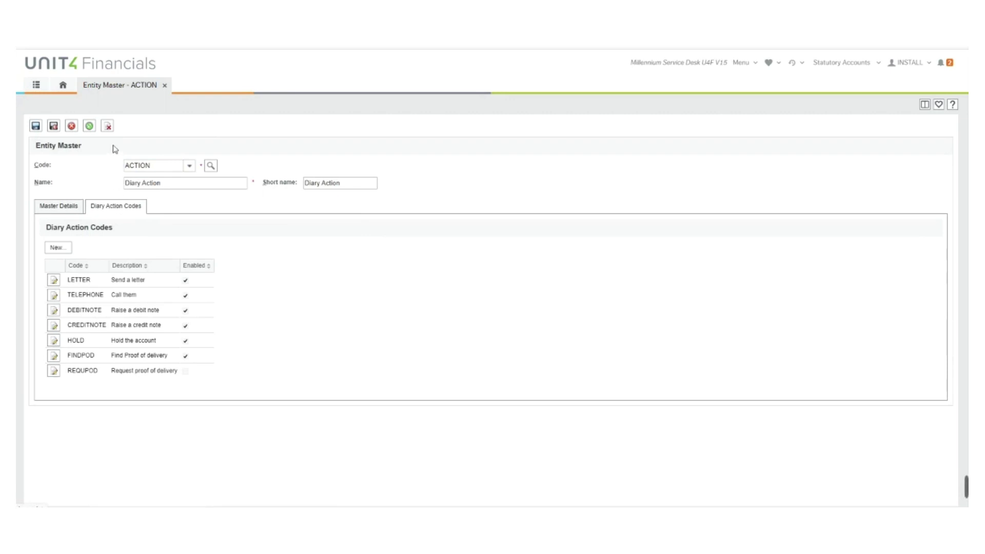
{"action": "left_click", "coordinate": [108, 126]}
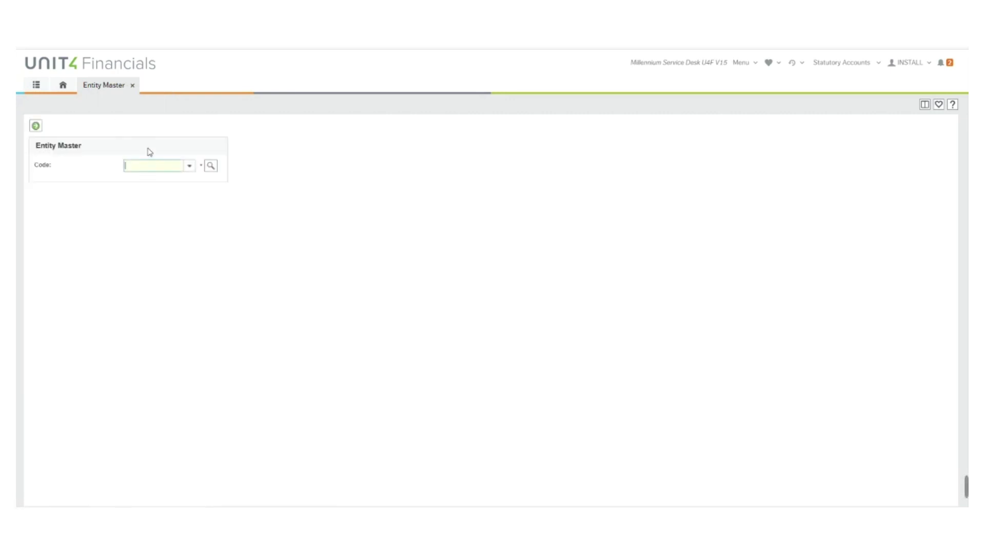
- View the reason codes held in the REASON entity master and close the entity master
{"action": "left_click", "coordinate": [189, 165]}
{"action": "left_click", "coordinate": [134, 195]}
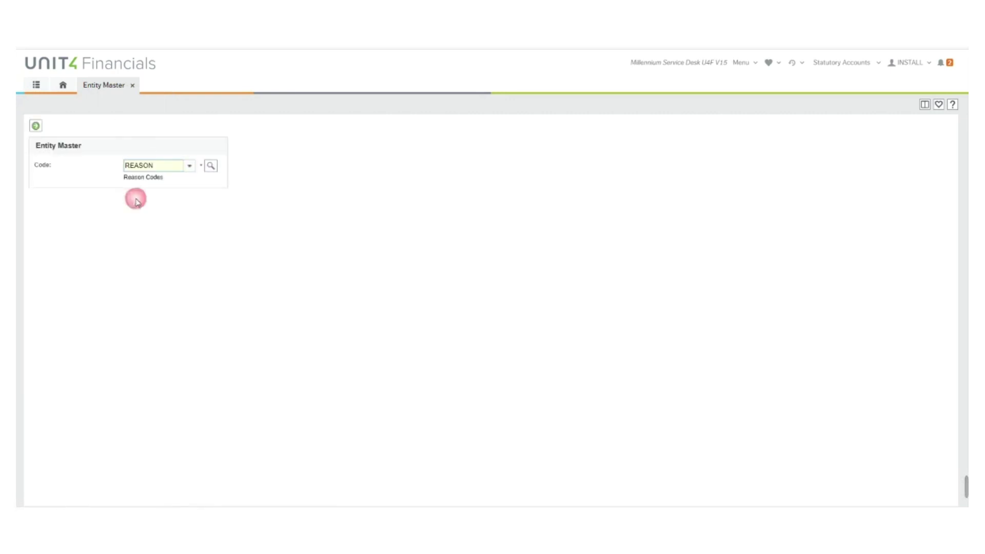
{"action": "left_click", "coordinate": [36, 126]}
{"action": "left_click", "coordinate": [101, 210]}
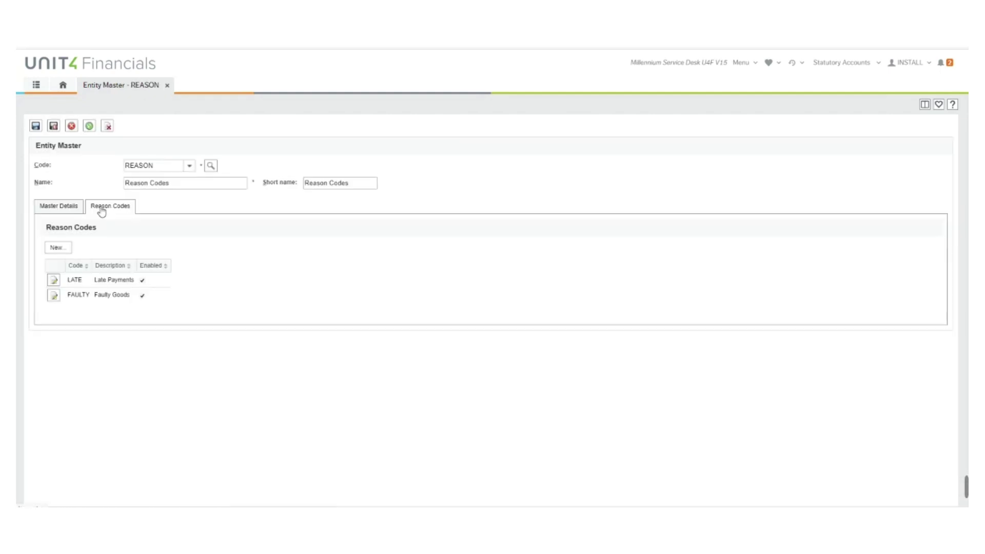
{"action": "left_click", "coordinate": [107, 125]}
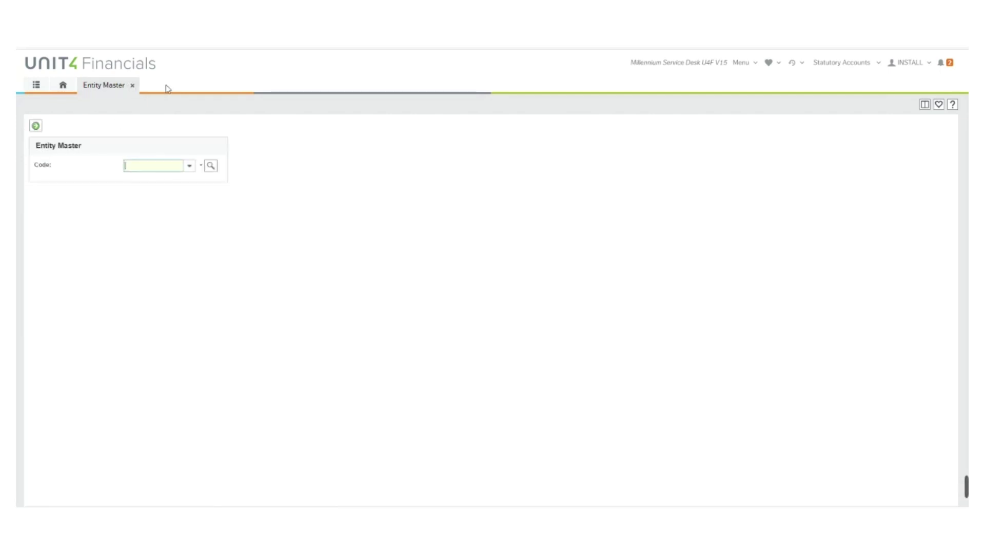
{"action": "left_click", "coordinate": [132, 85]}
- Open the company master for CUKST and view its groups and entity masters settings
{"action": "left_click_drag", "start_coordinate": [796, 170], "coordinate": [796, 325]}
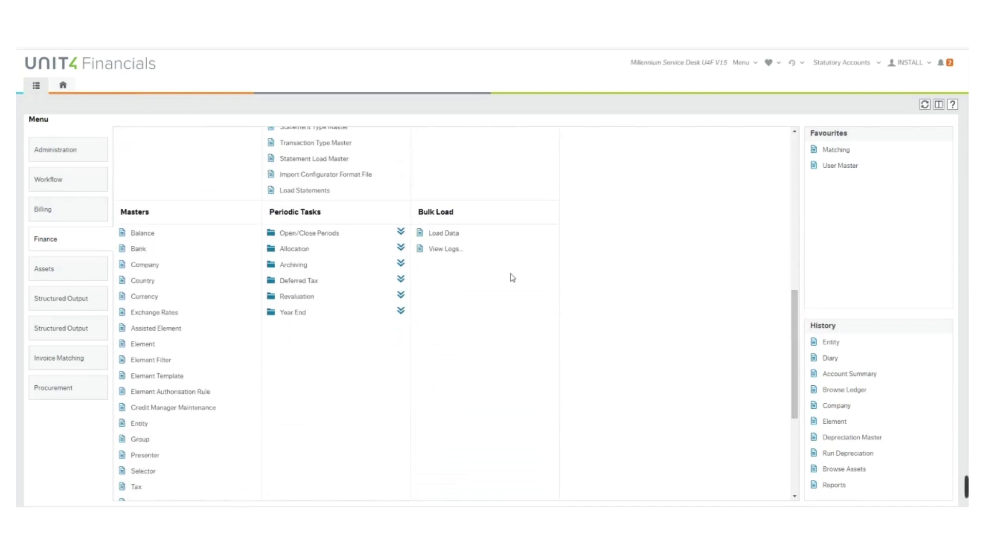
{"action": "left_click", "coordinate": [151, 266]}
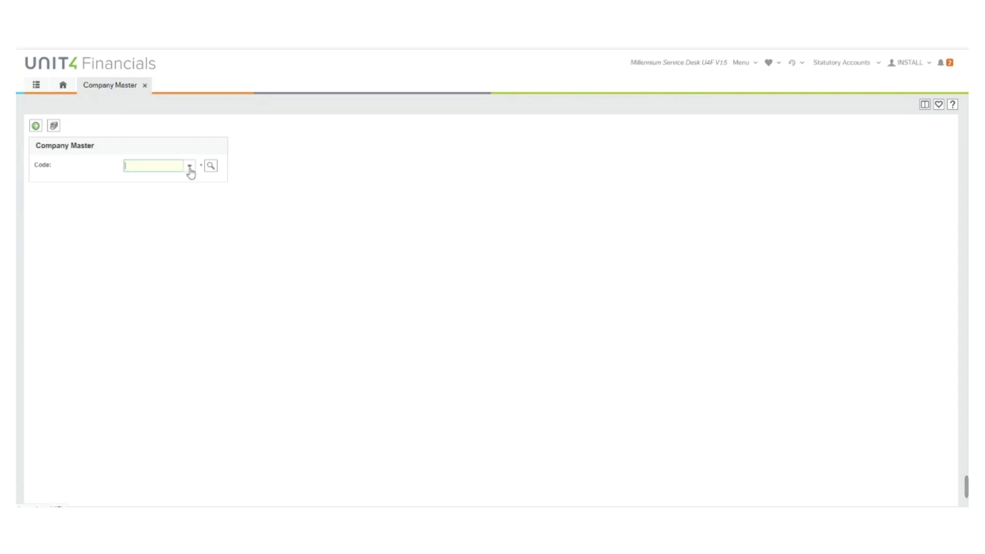
{"action": "left_click", "coordinate": [190, 168]}
{"action": "left_click", "coordinate": [150, 232]}
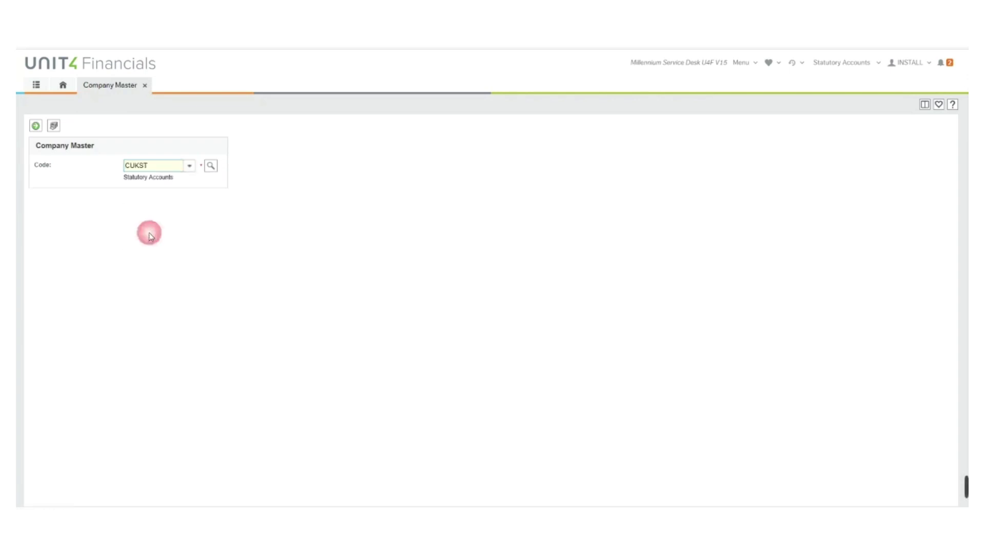
{"action": "left_click", "coordinate": [36, 126]}
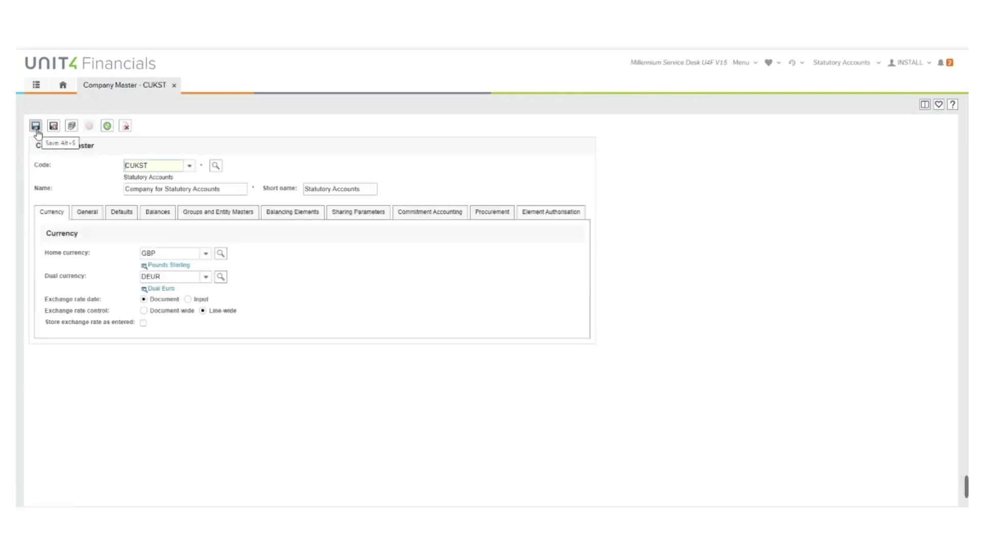
{"action": "left_click", "coordinate": [218, 213]}
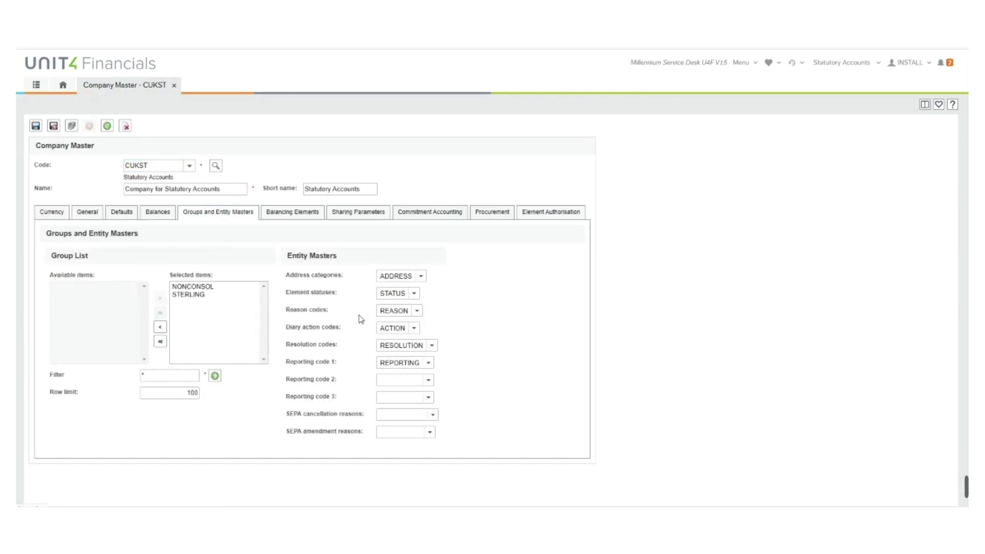
- Check the entity master choices for reason codes and diary action codes, leave them as set, and close the company master
{"action": "left_click", "coordinate": [418, 312]}
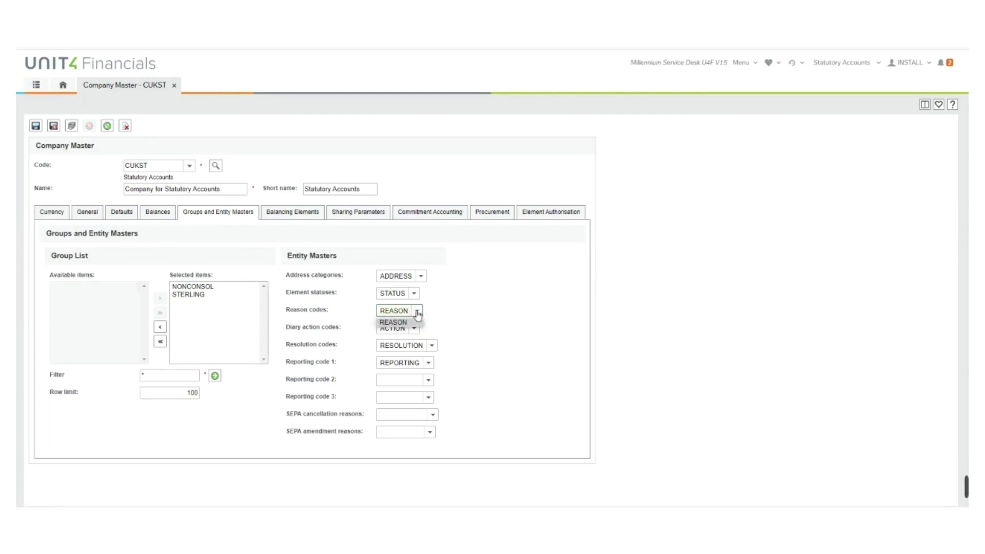
{"action": "left_click", "coordinate": [418, 312]}
{"action": "left_click", "coordinate": [415, 329]}
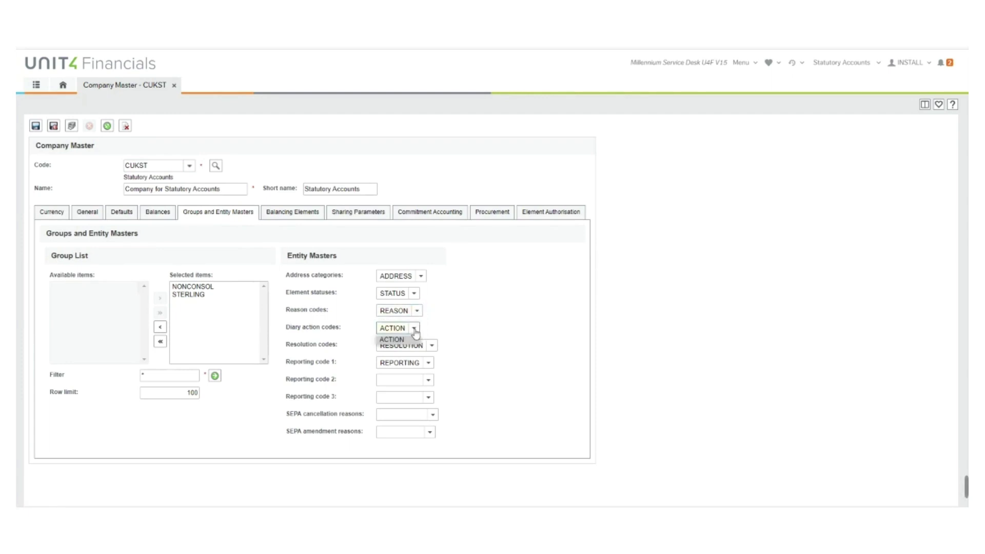
{"action": "left_click", "coordinate": [415, 330]}
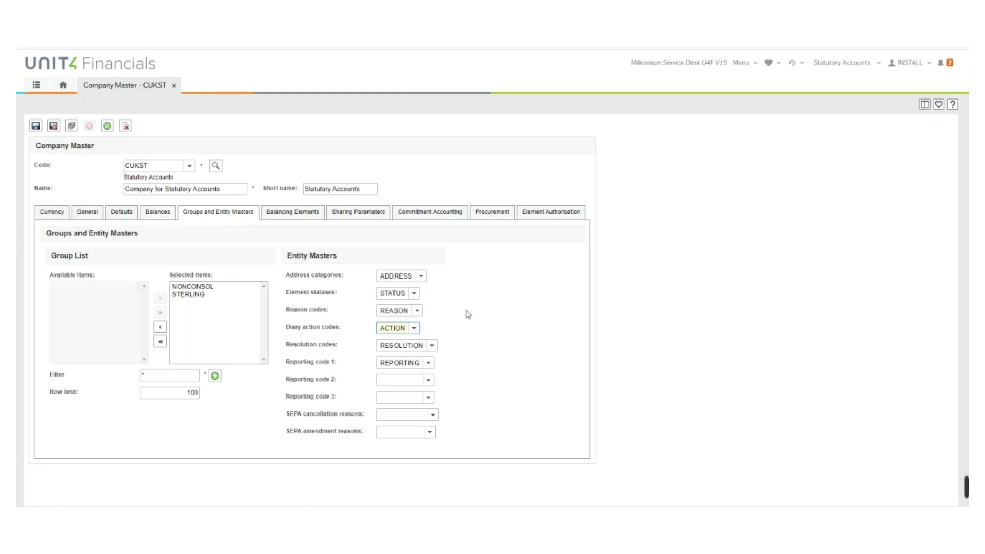
{"action": "left_click", "coordinate": [173, 86]}
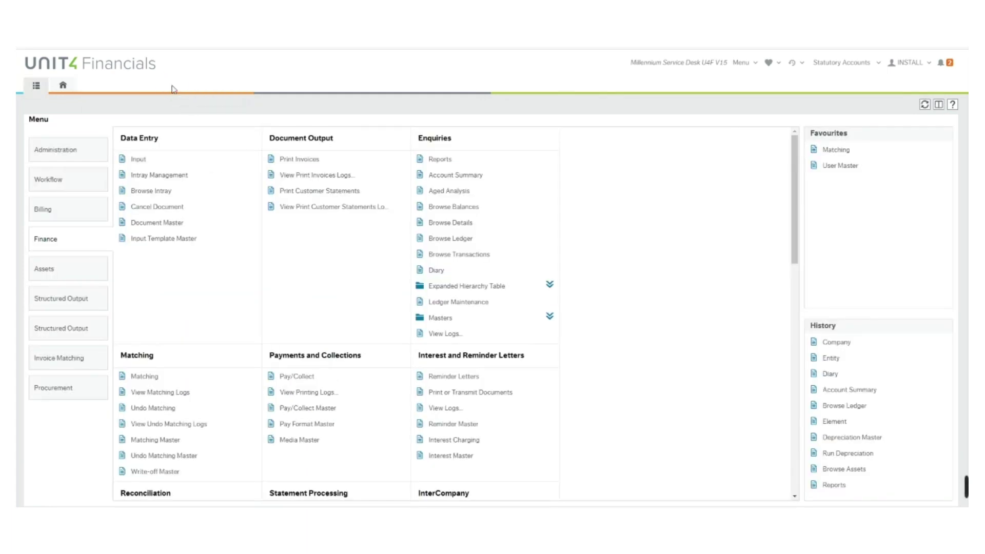